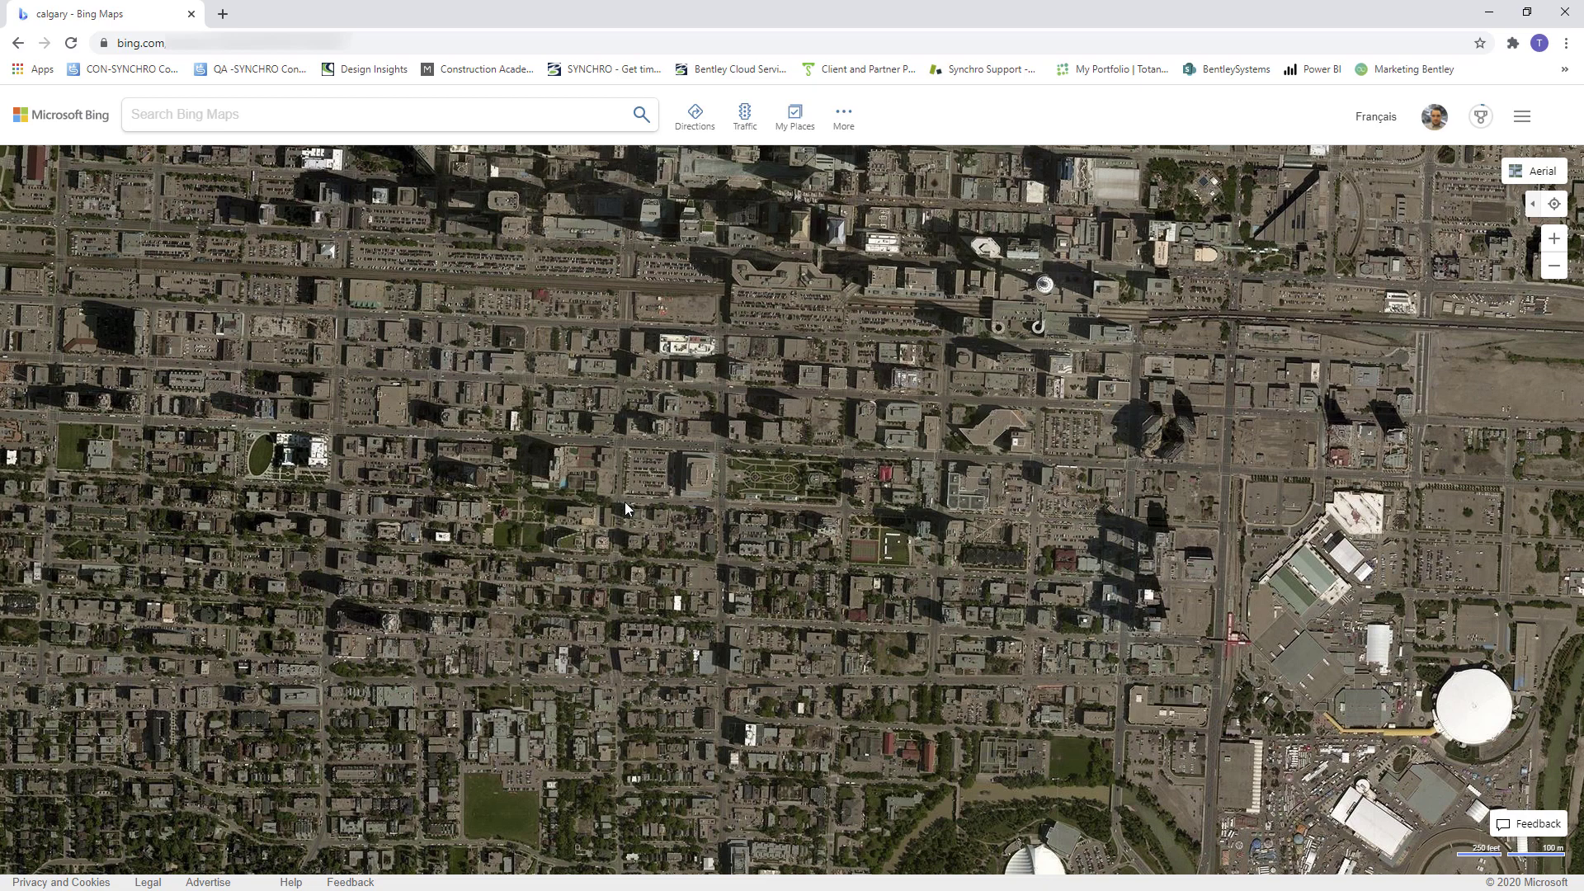
Zoom the Bing Maps aerial view in on downtown Calgary's city blocks
scroll(625, 508, "up", 3)
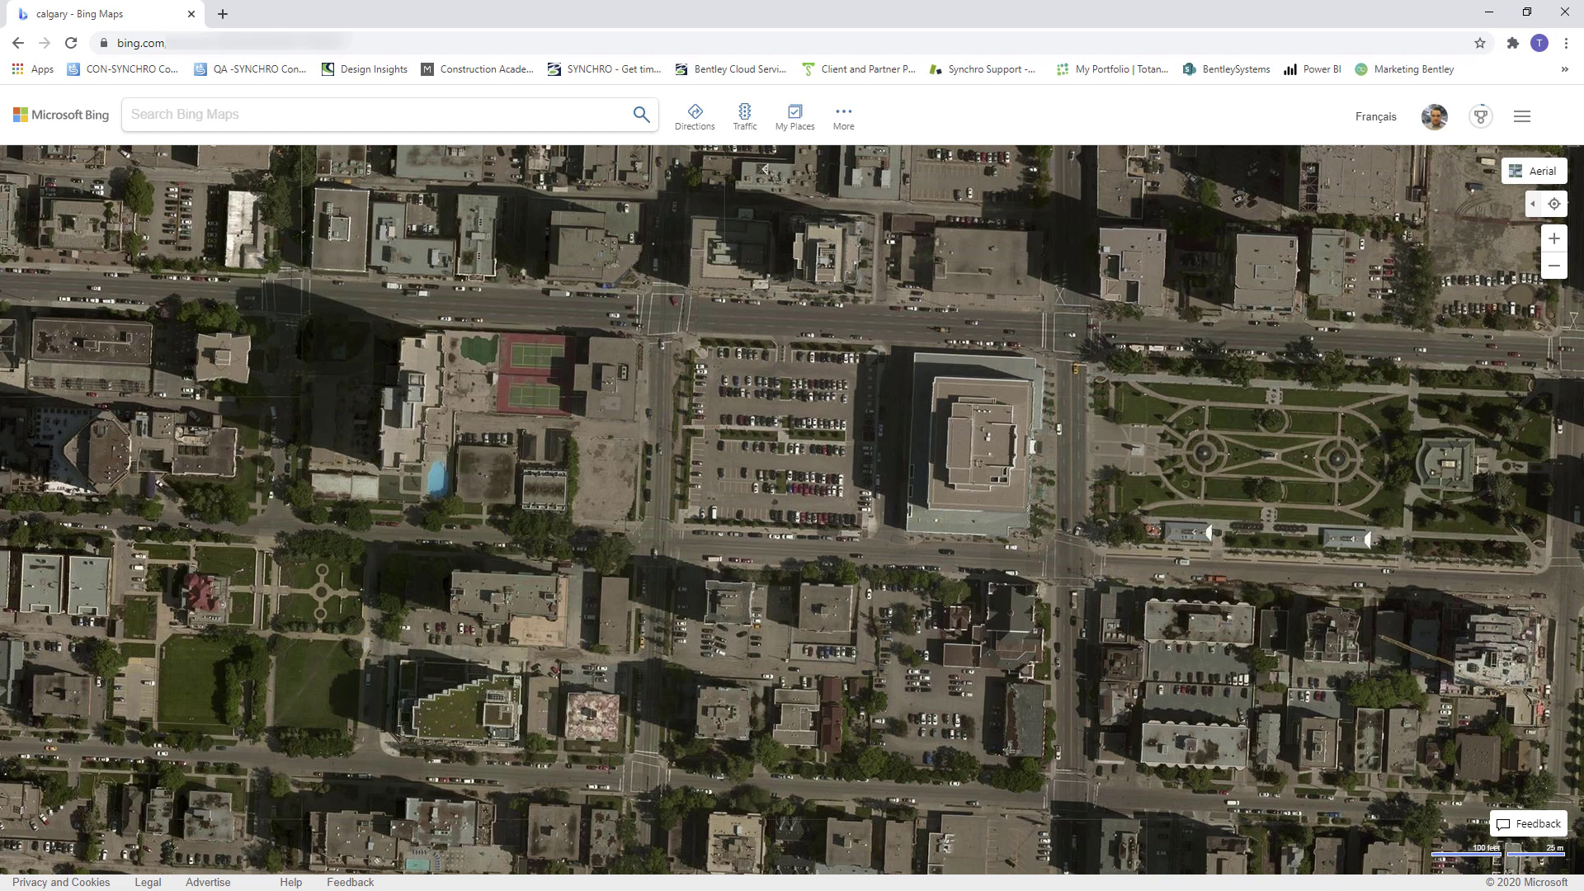
Back in SYNCHRO, draw a 3D textured plane rectangle around the building
key("alt+Tab")
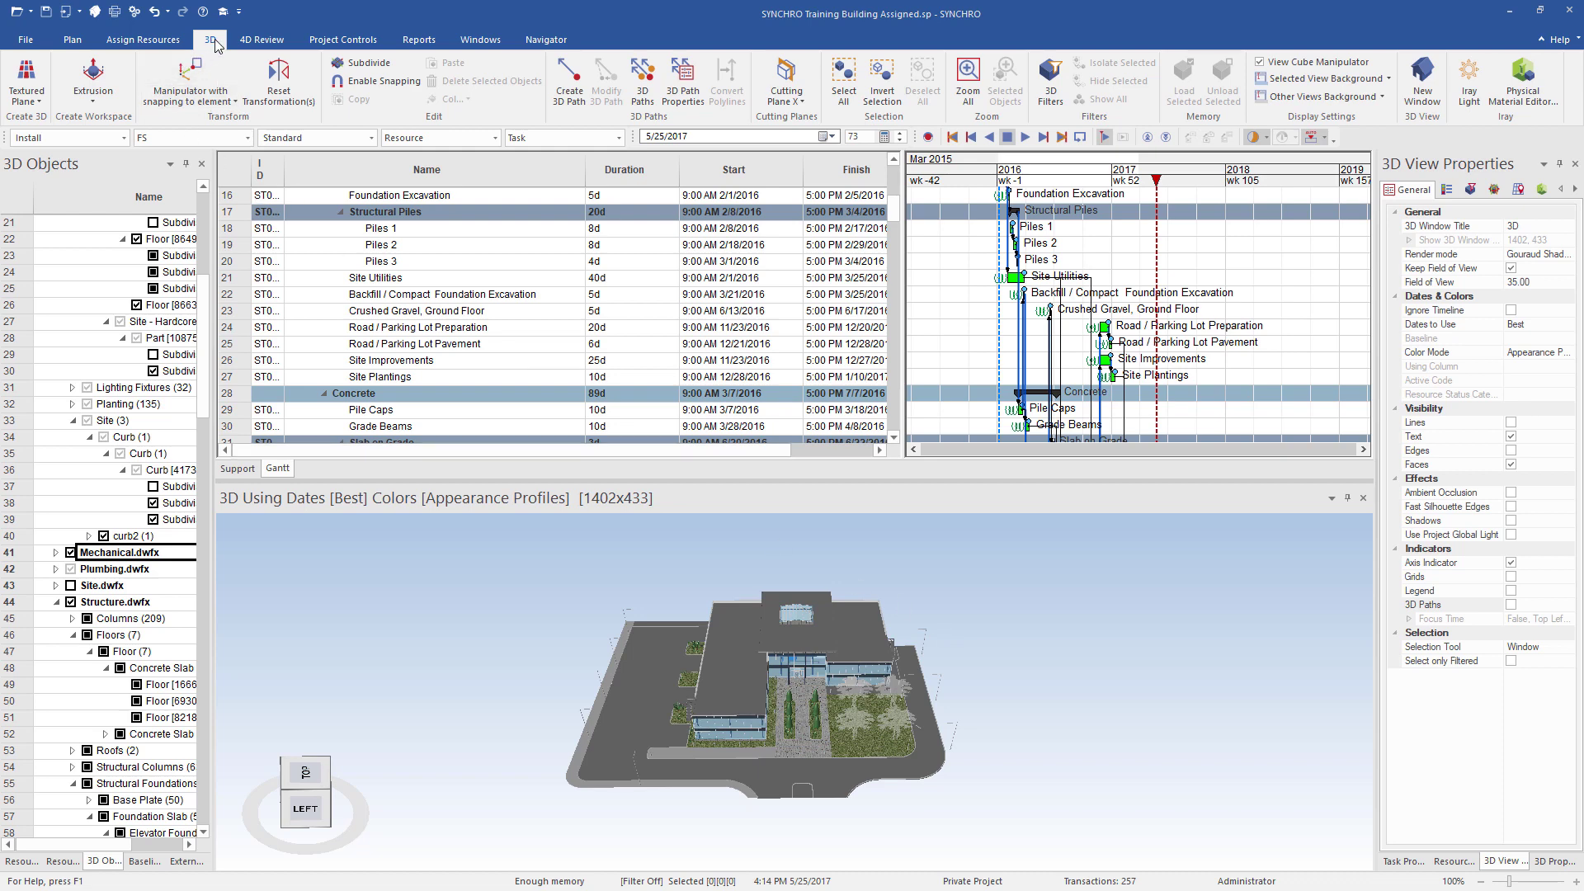
left_click(42, 103)
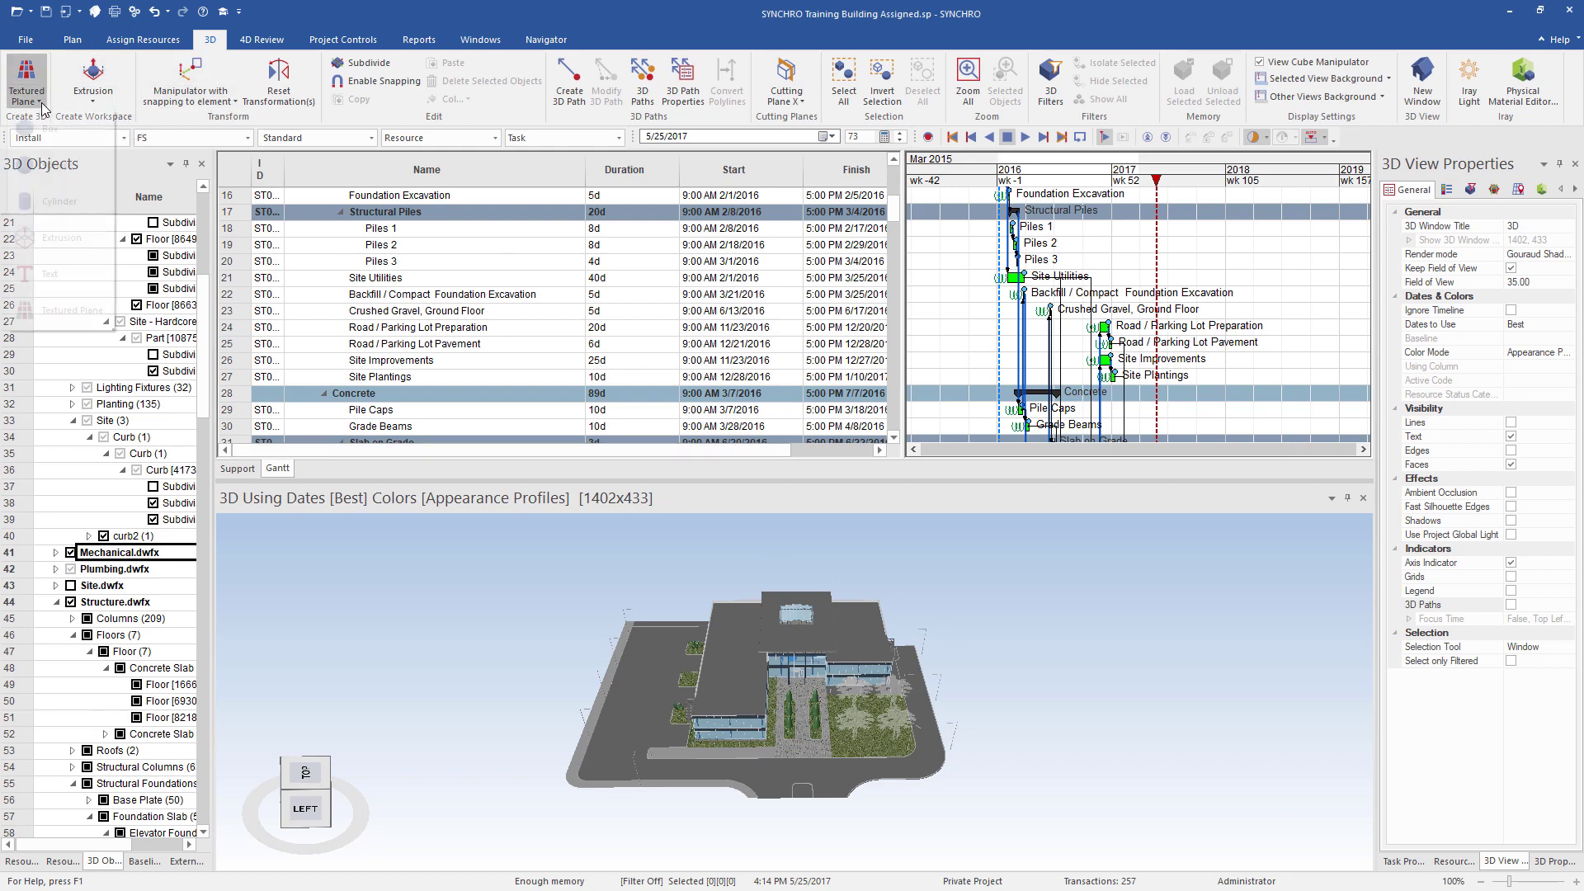
left_click(77, 318)
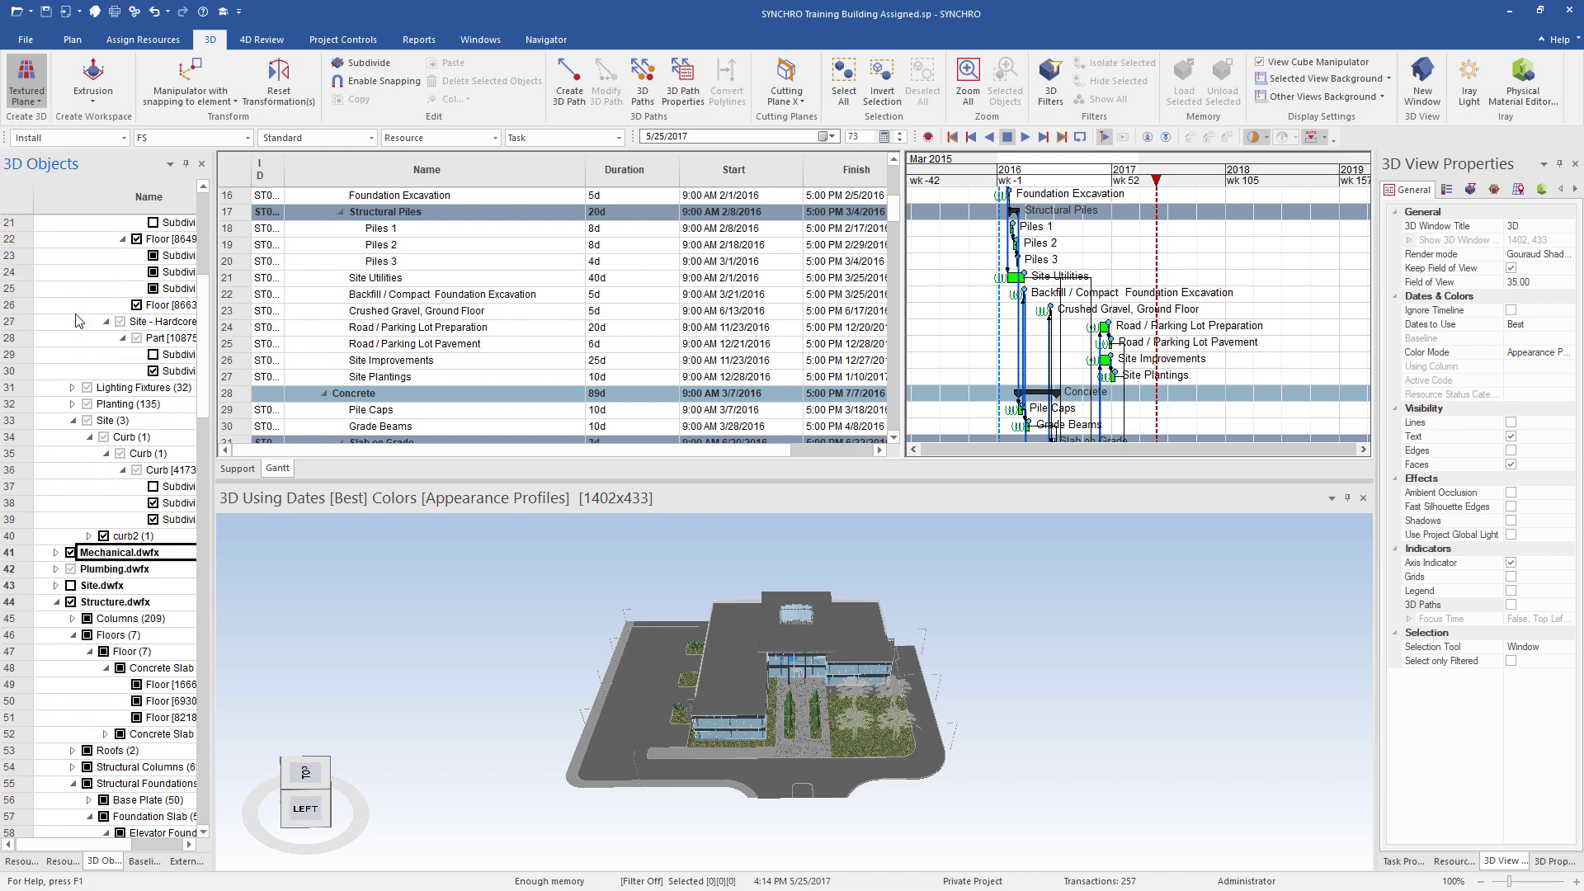
scroll(672, 601, "down", 3)
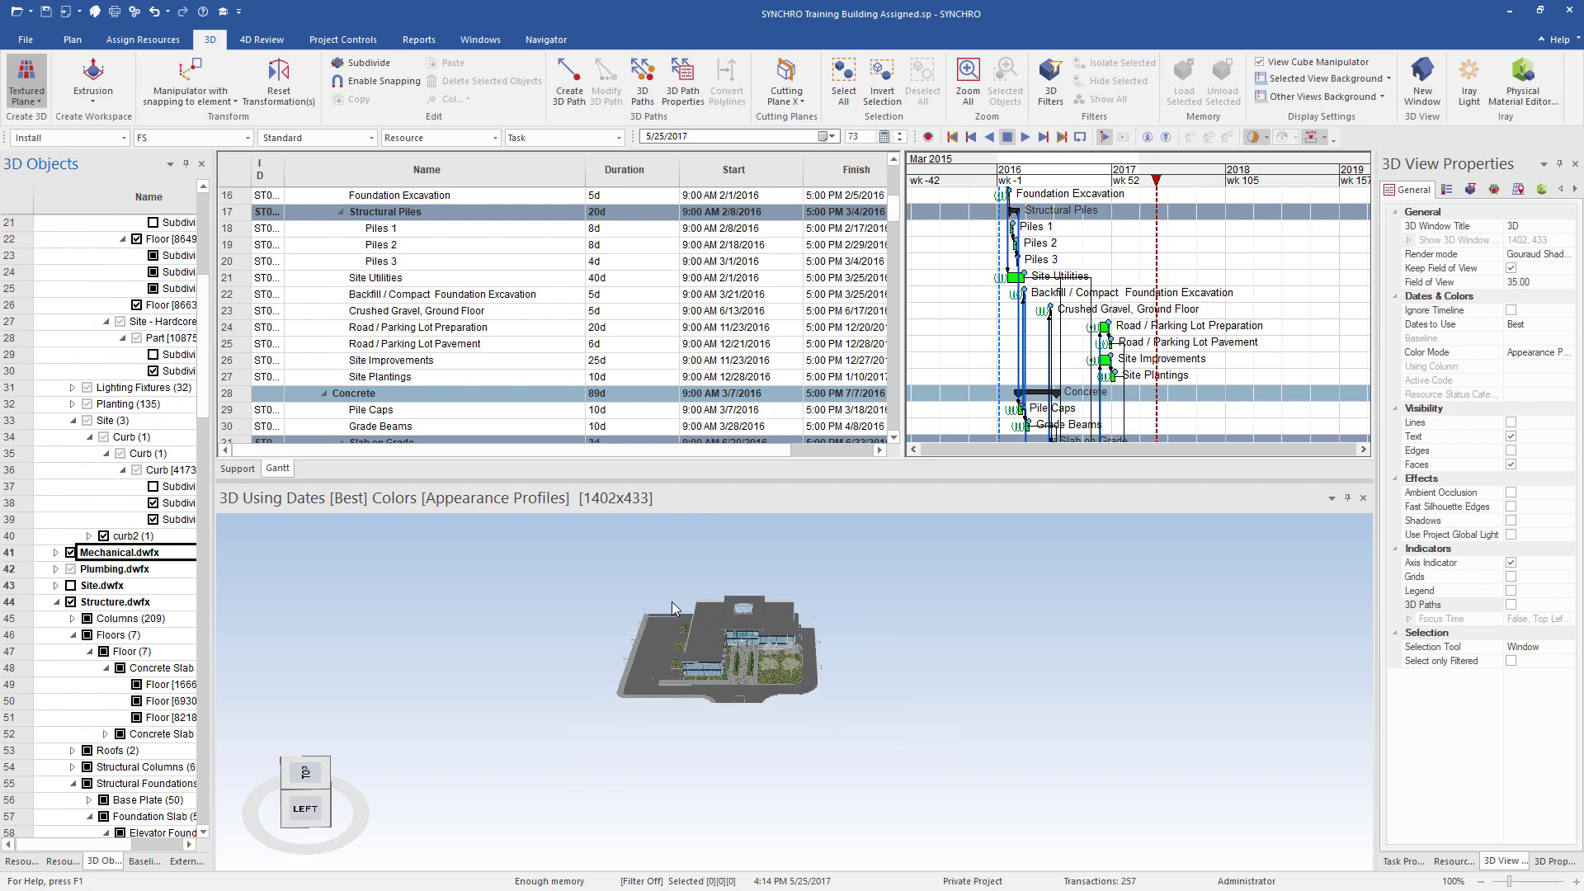
middle_click_drag(671, 601, 709, 657)
left_click_drag(596, 562, 1059, 870)
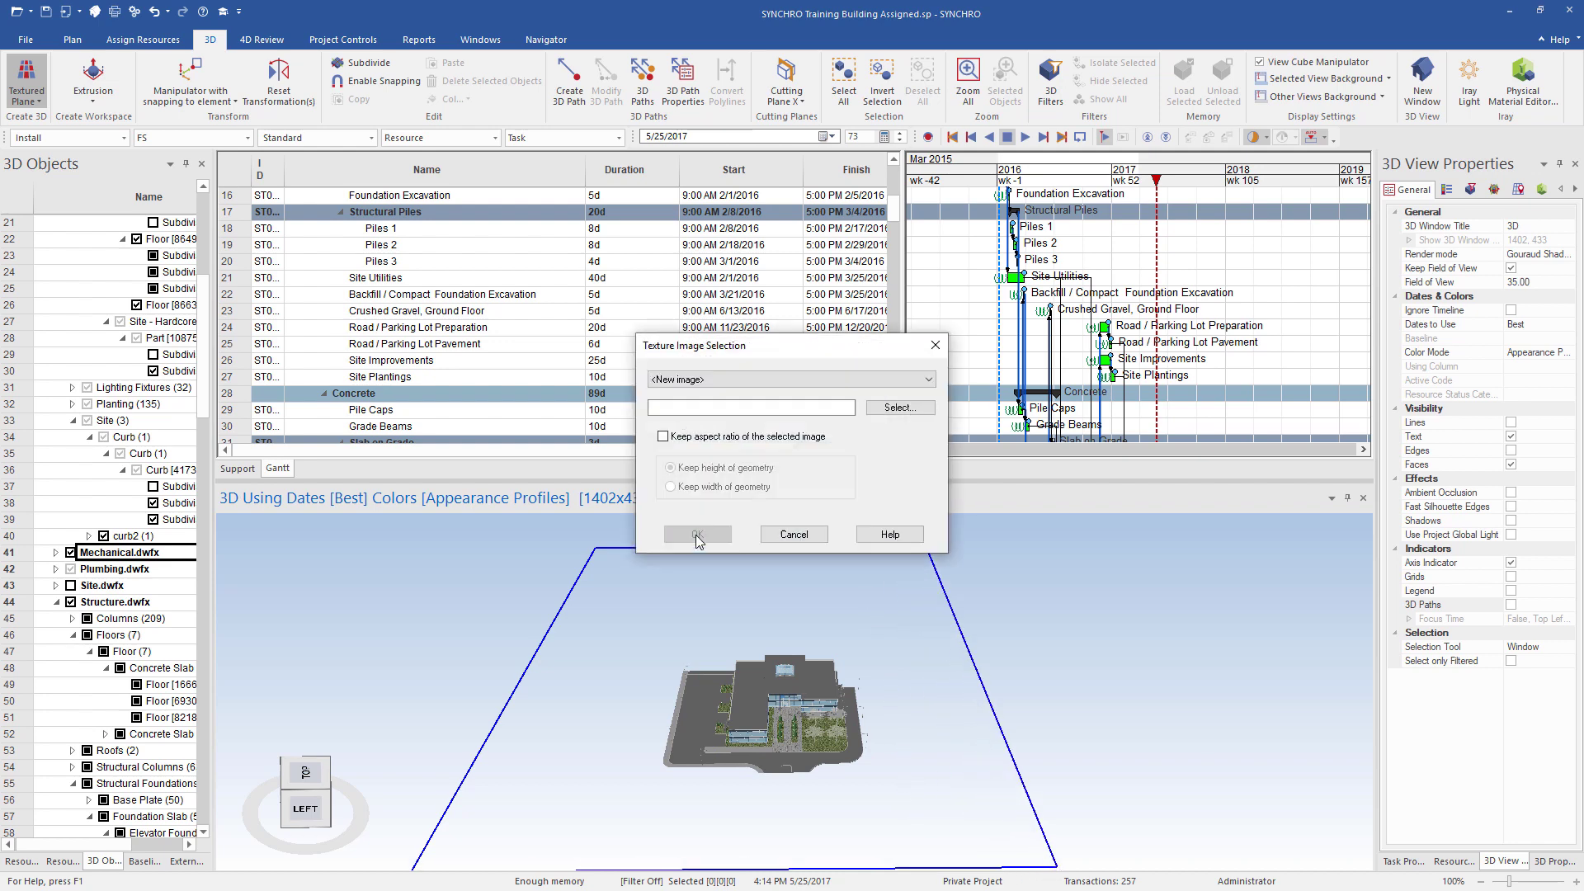
Texture the plane with the saved aerial map image, keeping its aspect ratio
left_click(913, 413)
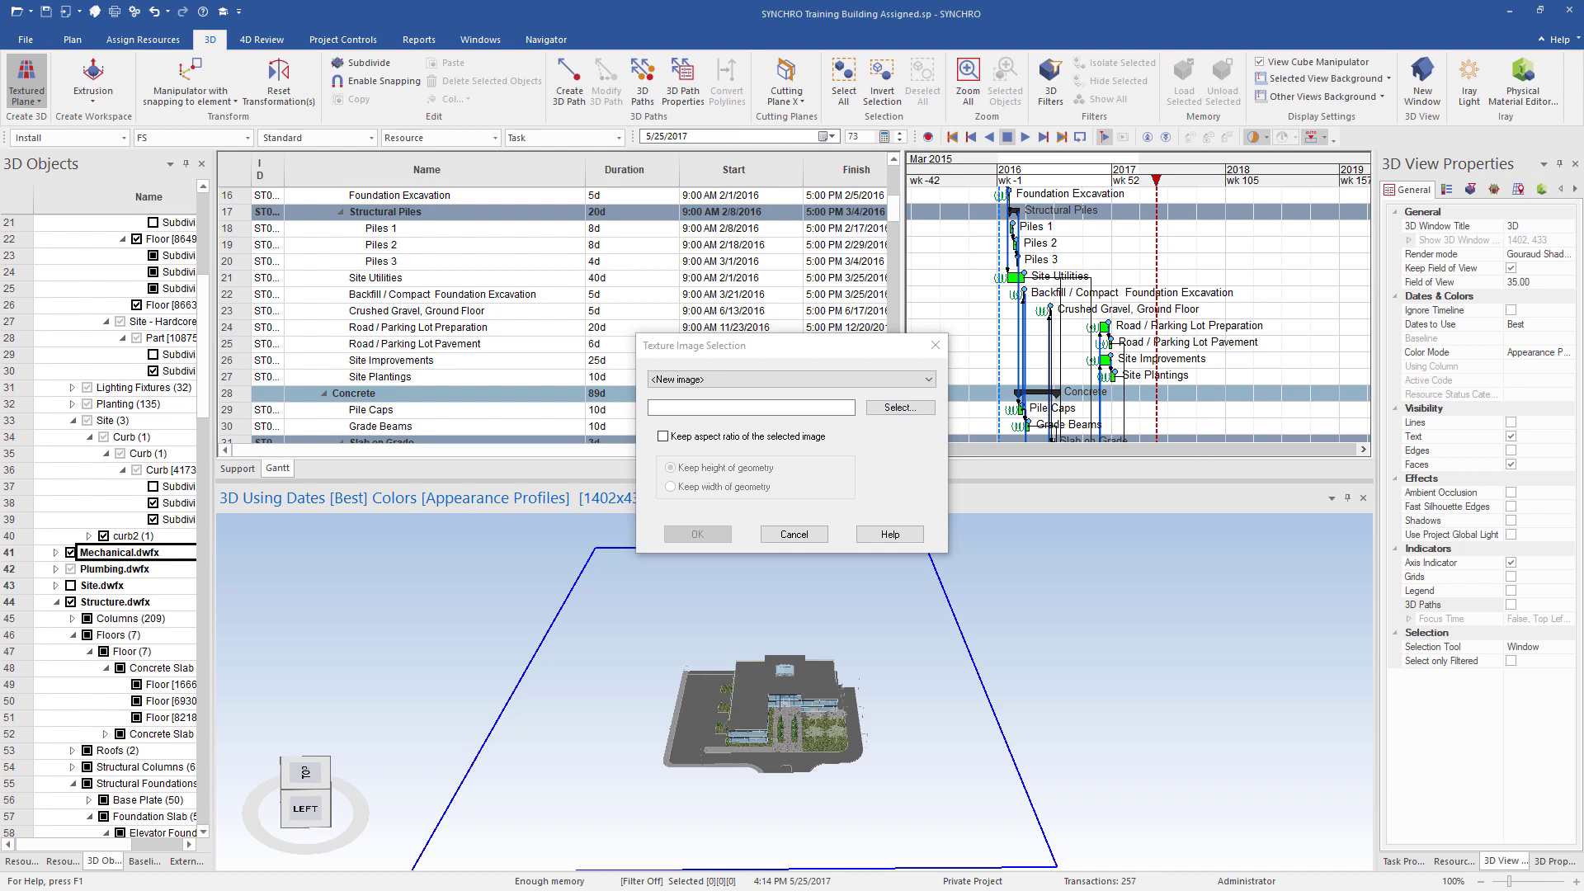
left_click(664, 436)
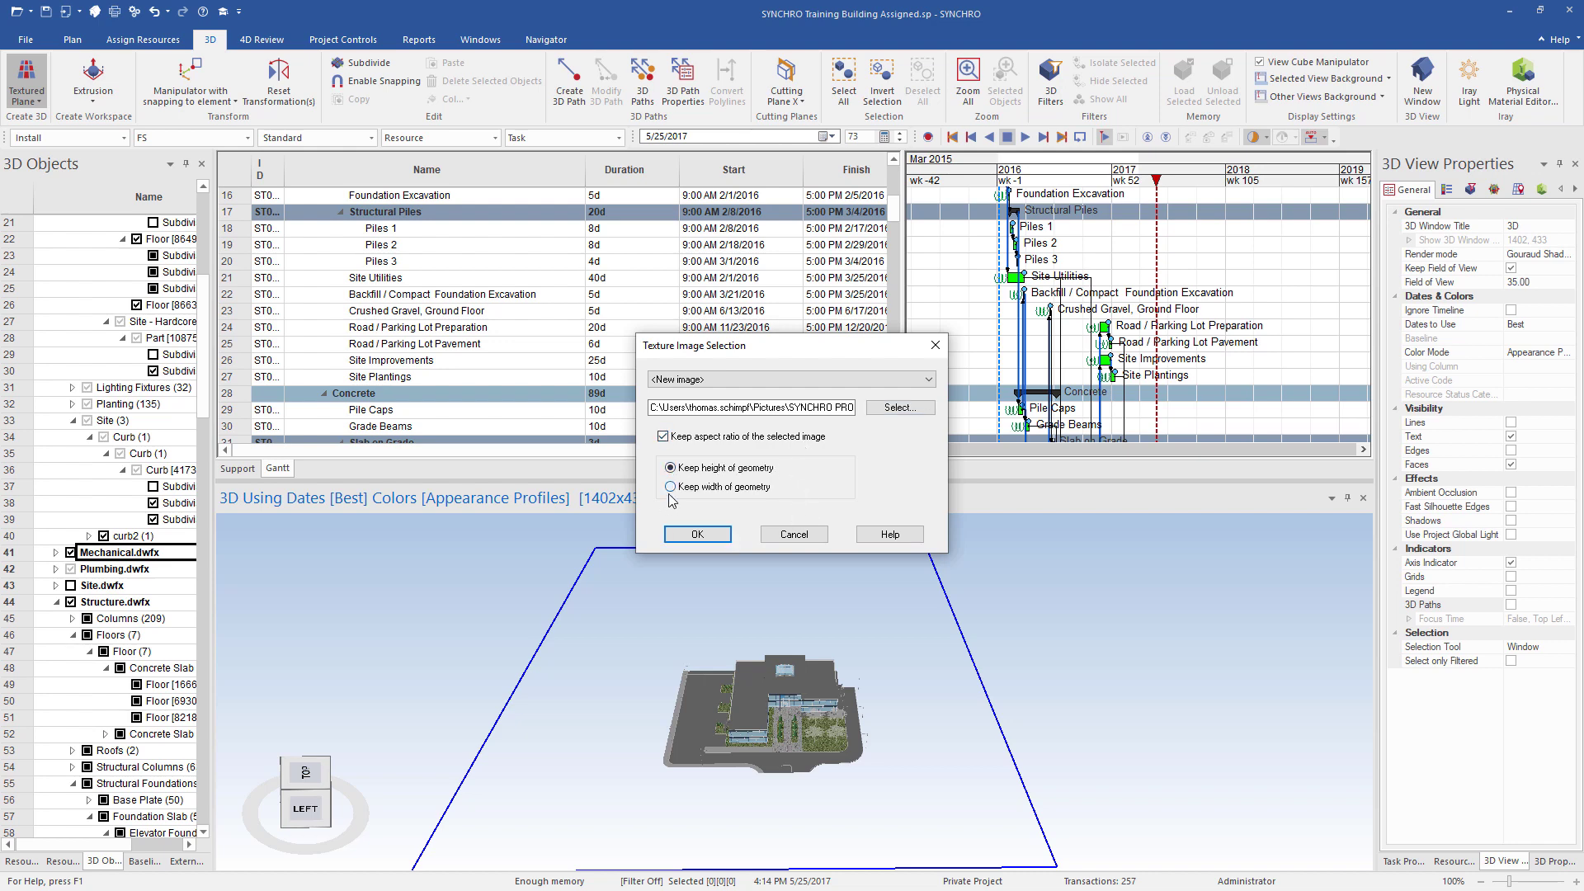
left_click(697, 534)
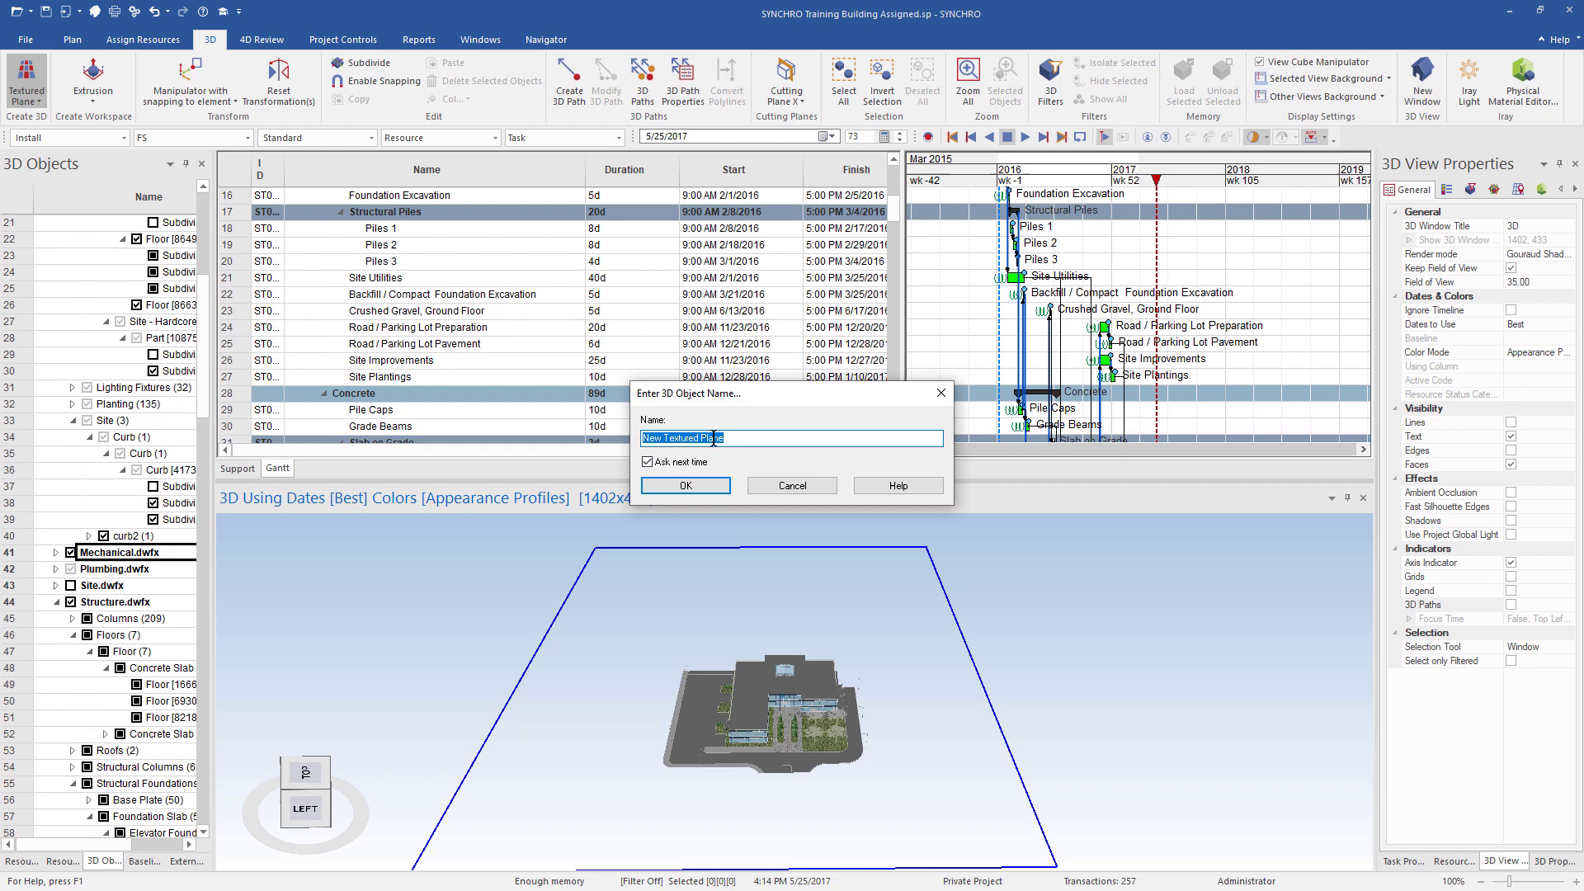
Name the textured plane 'Map Layer'
type("Map Layer")
left_click_drag(686, 438, 580, 431)
left_click(707, 492)
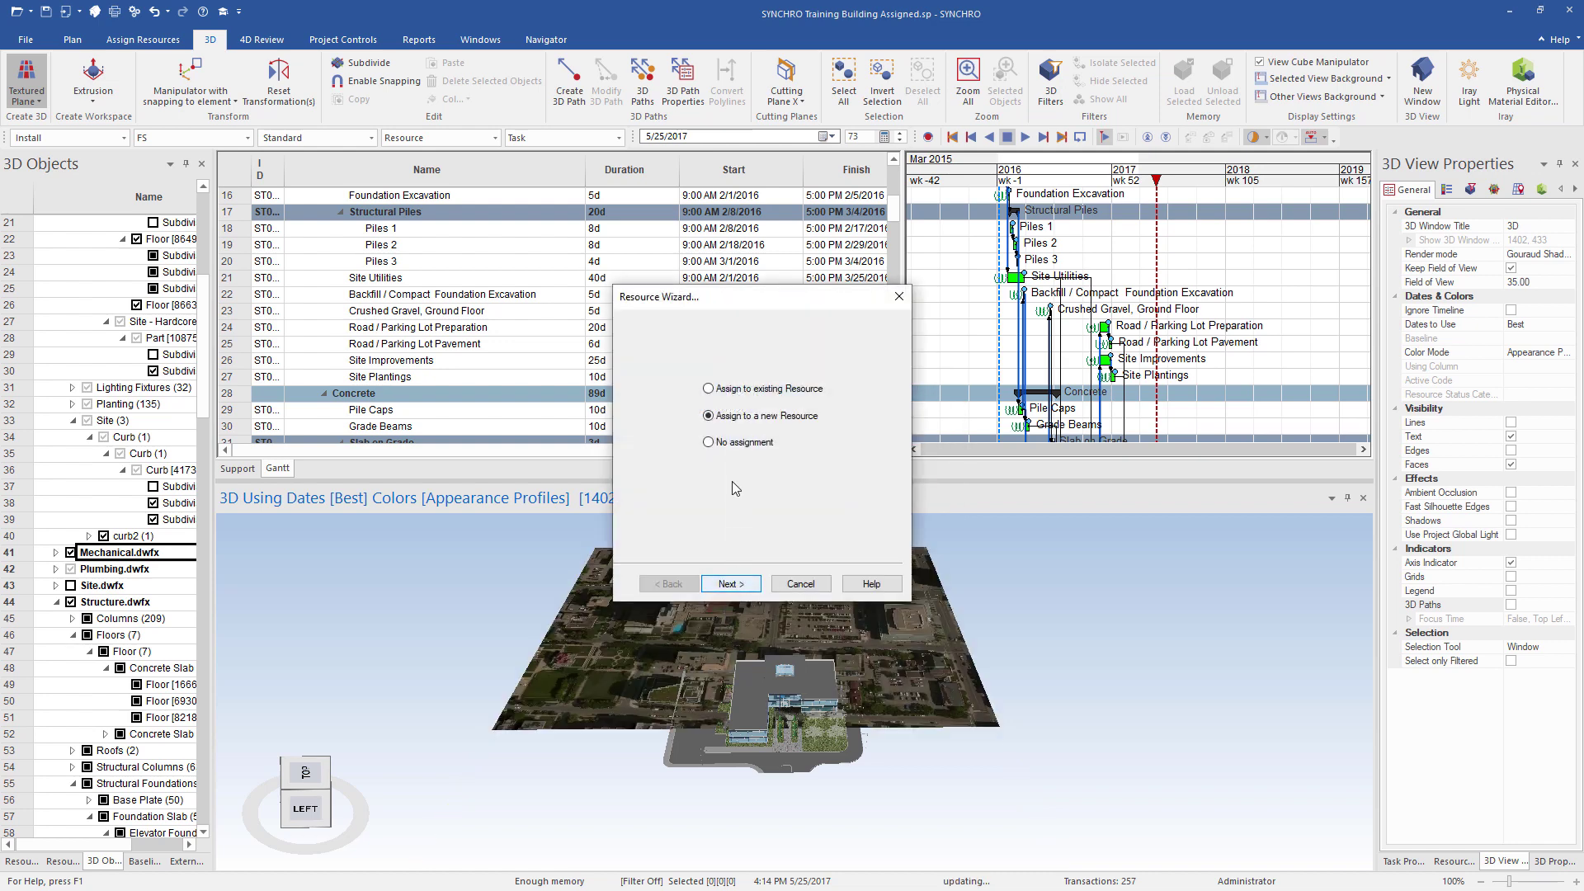
Assign the plane to a new Location-type resource called Map Layer
left_click(742, 583)
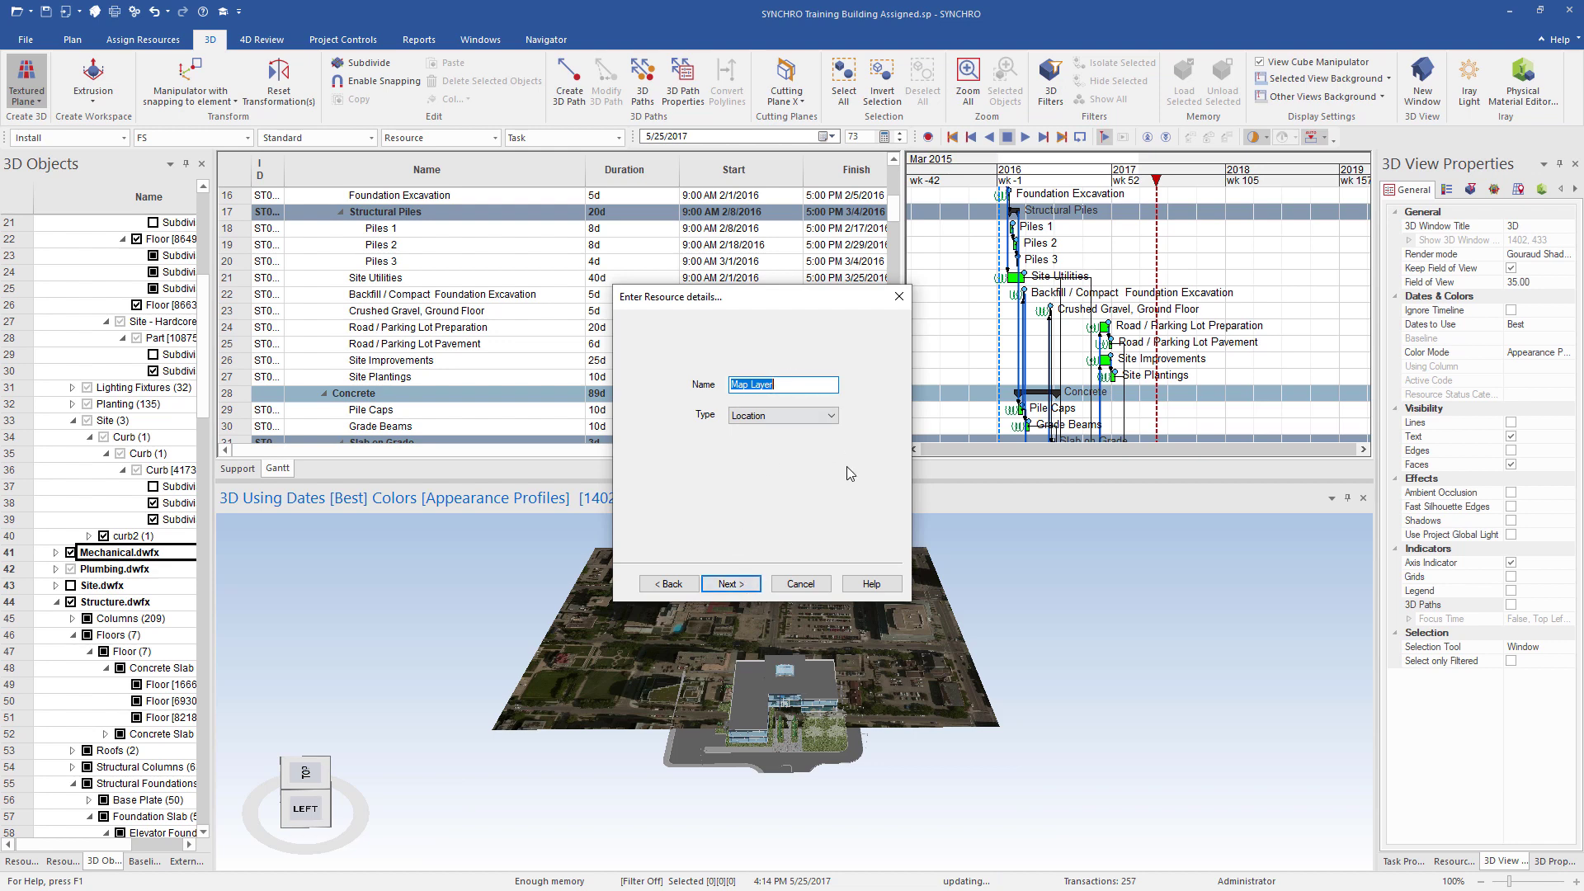
left_click(827, 416)
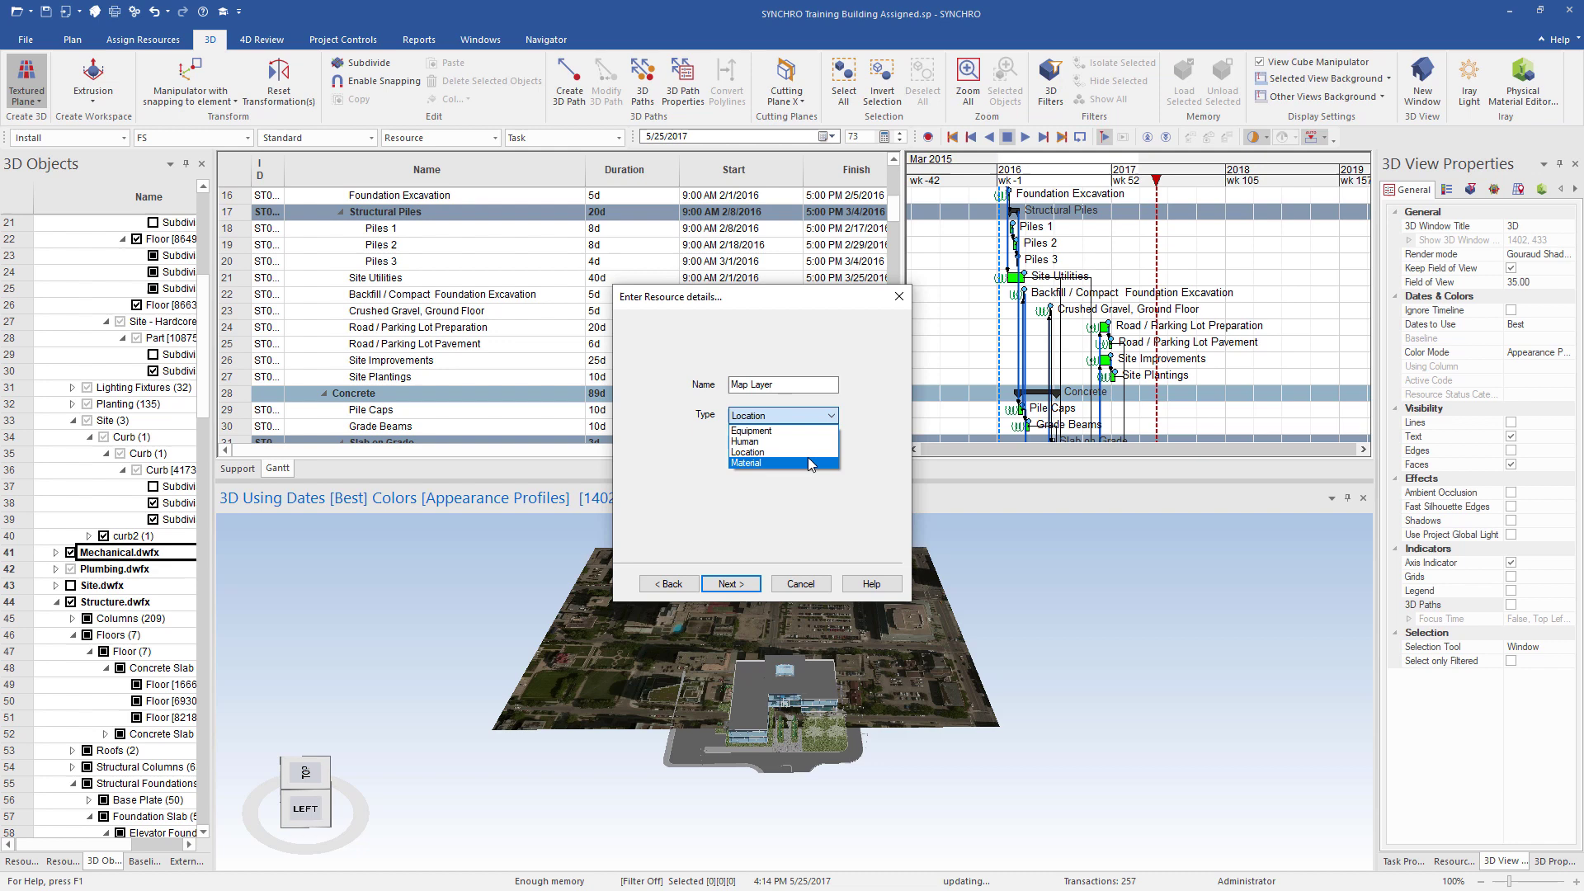
left_click(809, 453)
left_click(730, 583)
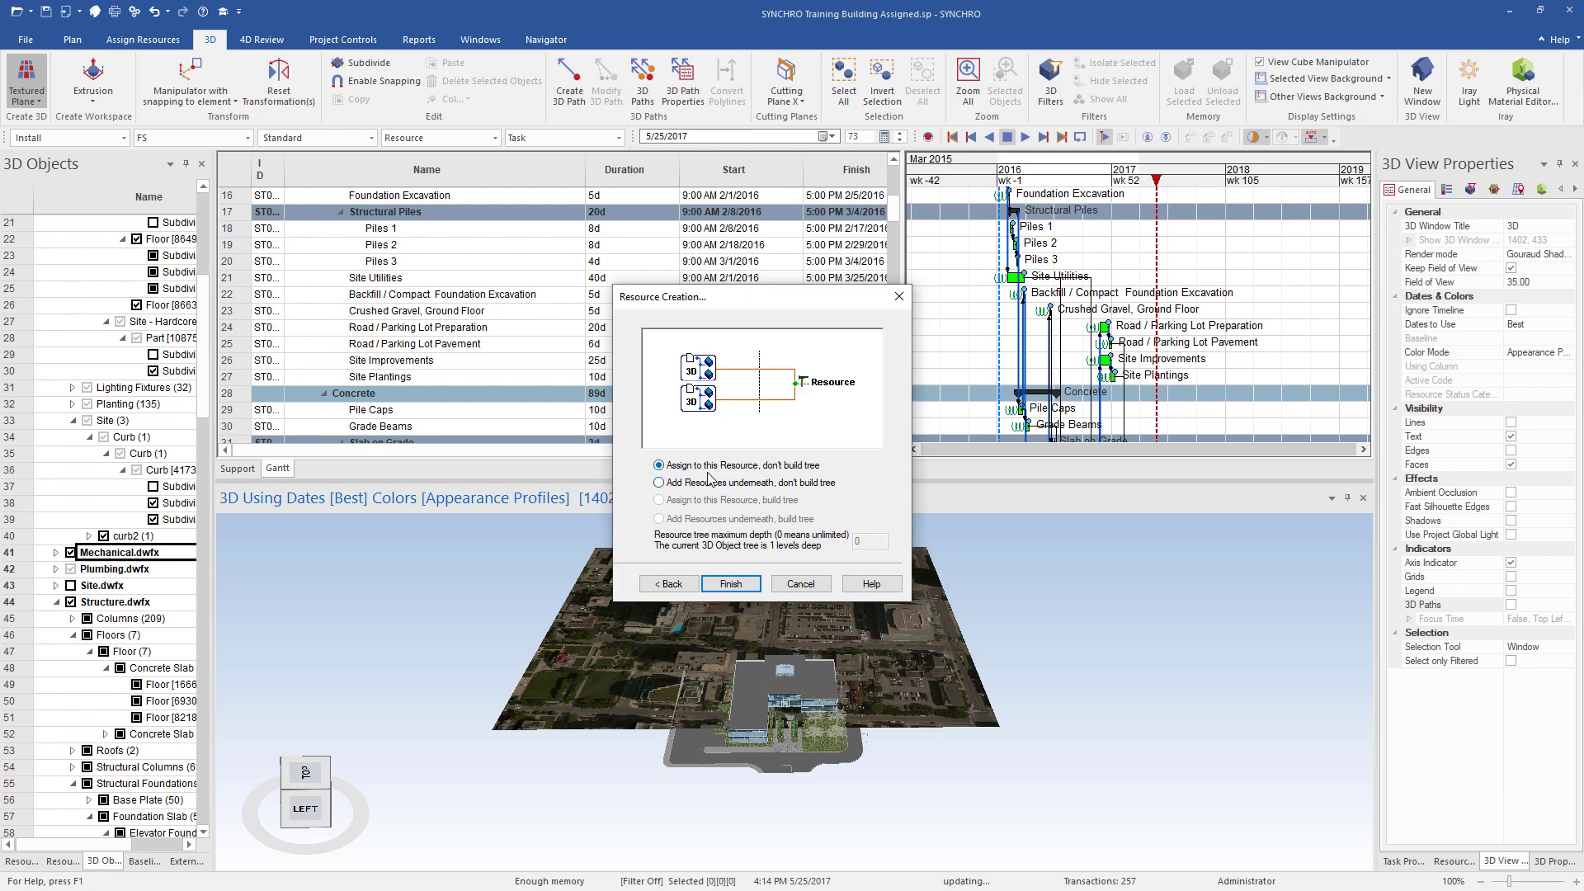
left_click(731, 584)
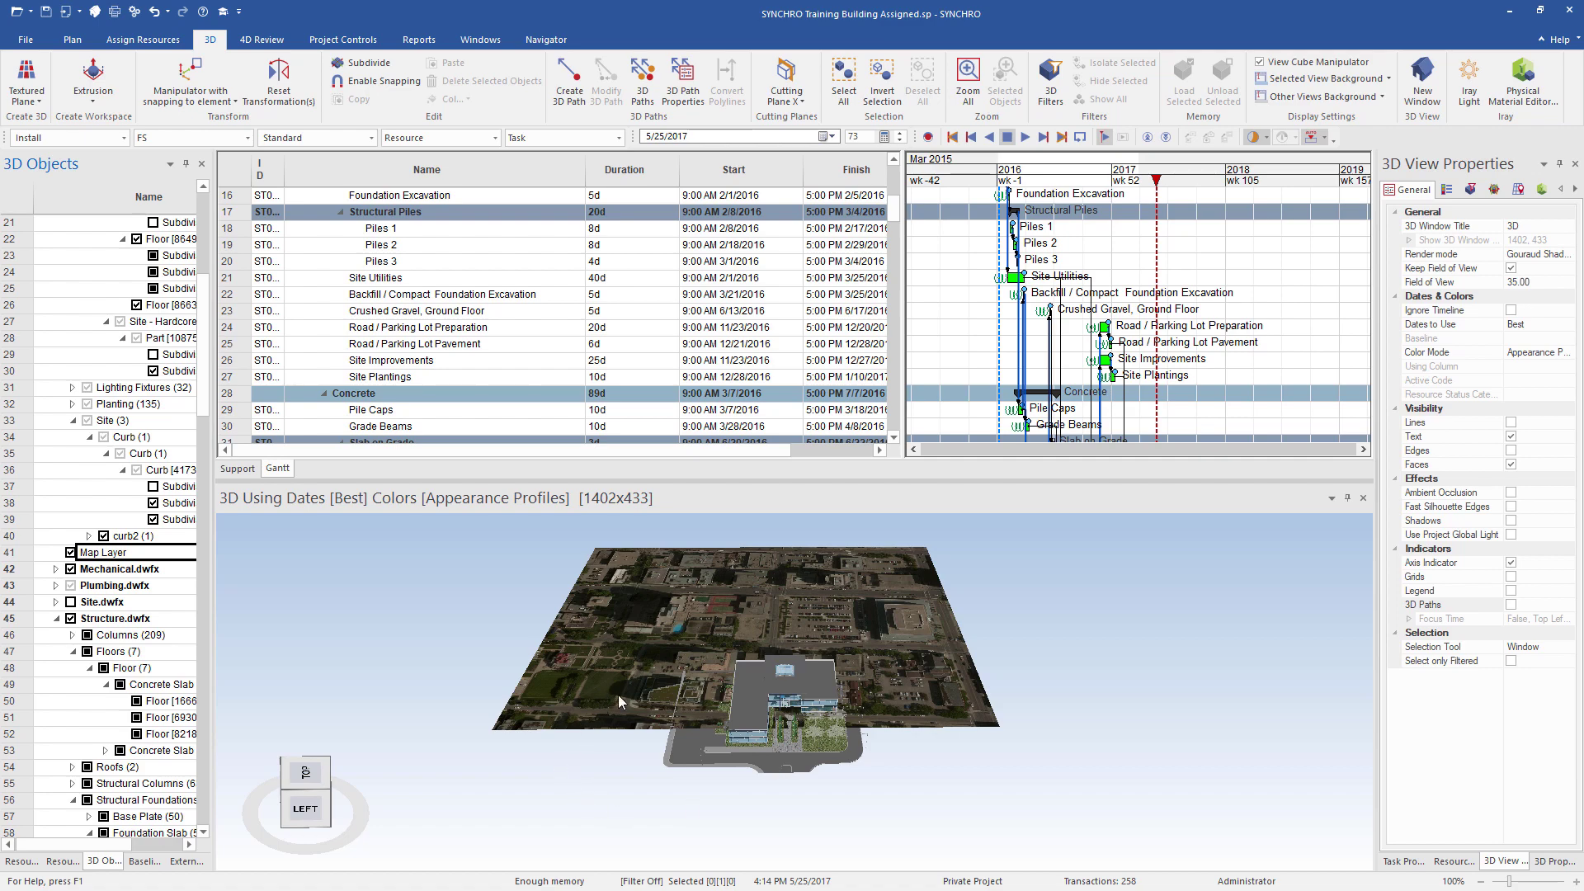
Select the Map Layer plane and switch it into Transform mode with its handles showing
left_click_drag(617, 694, 675, 725)
left_click(701, 637)
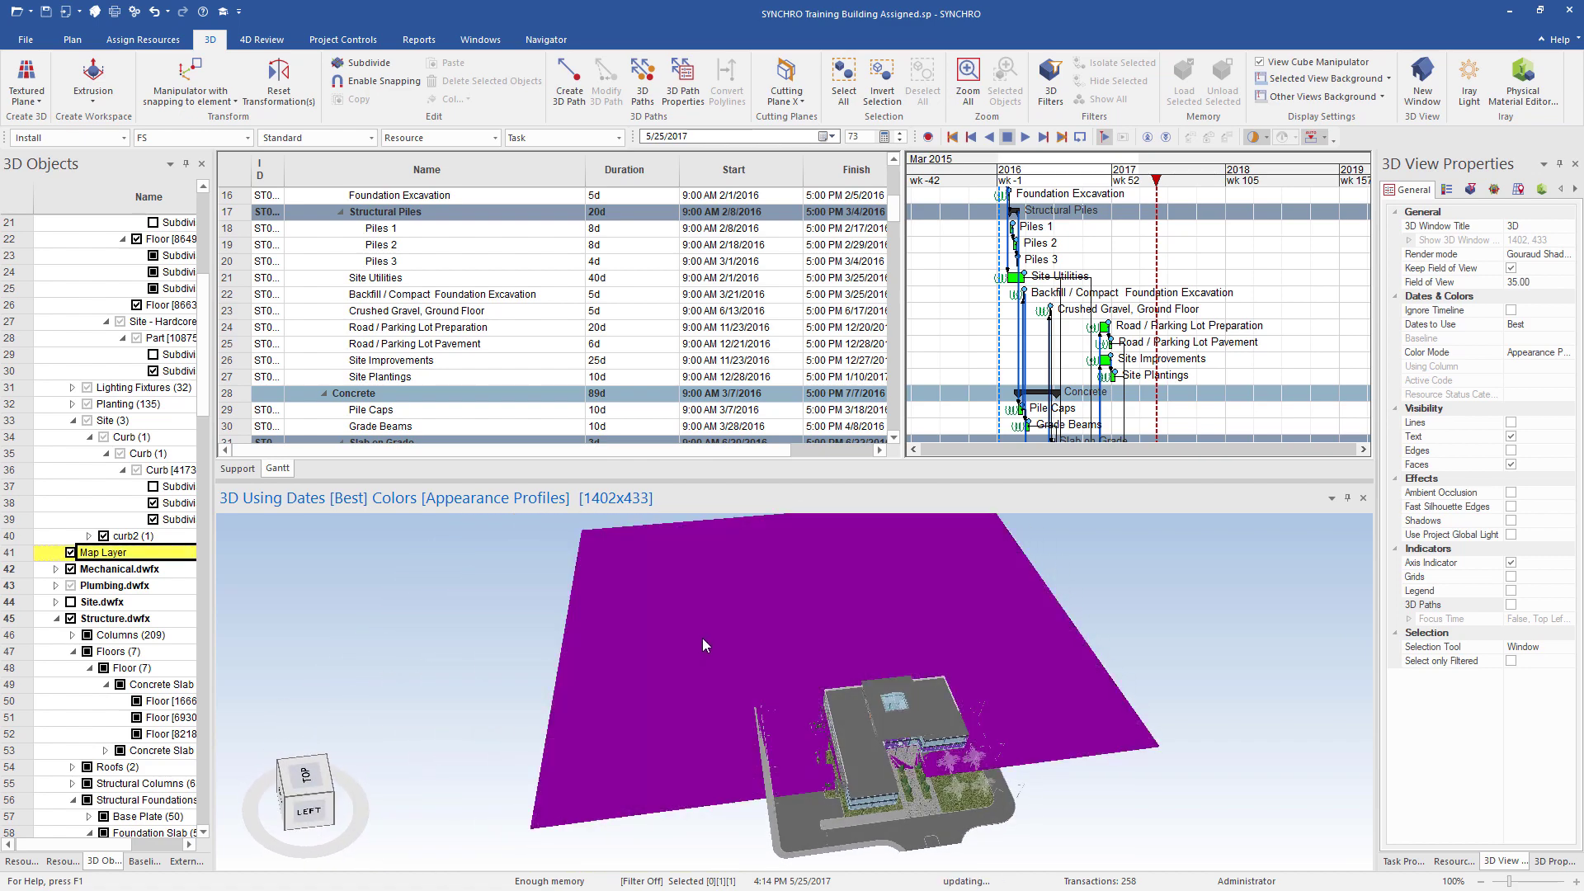
right_click(673, 642)
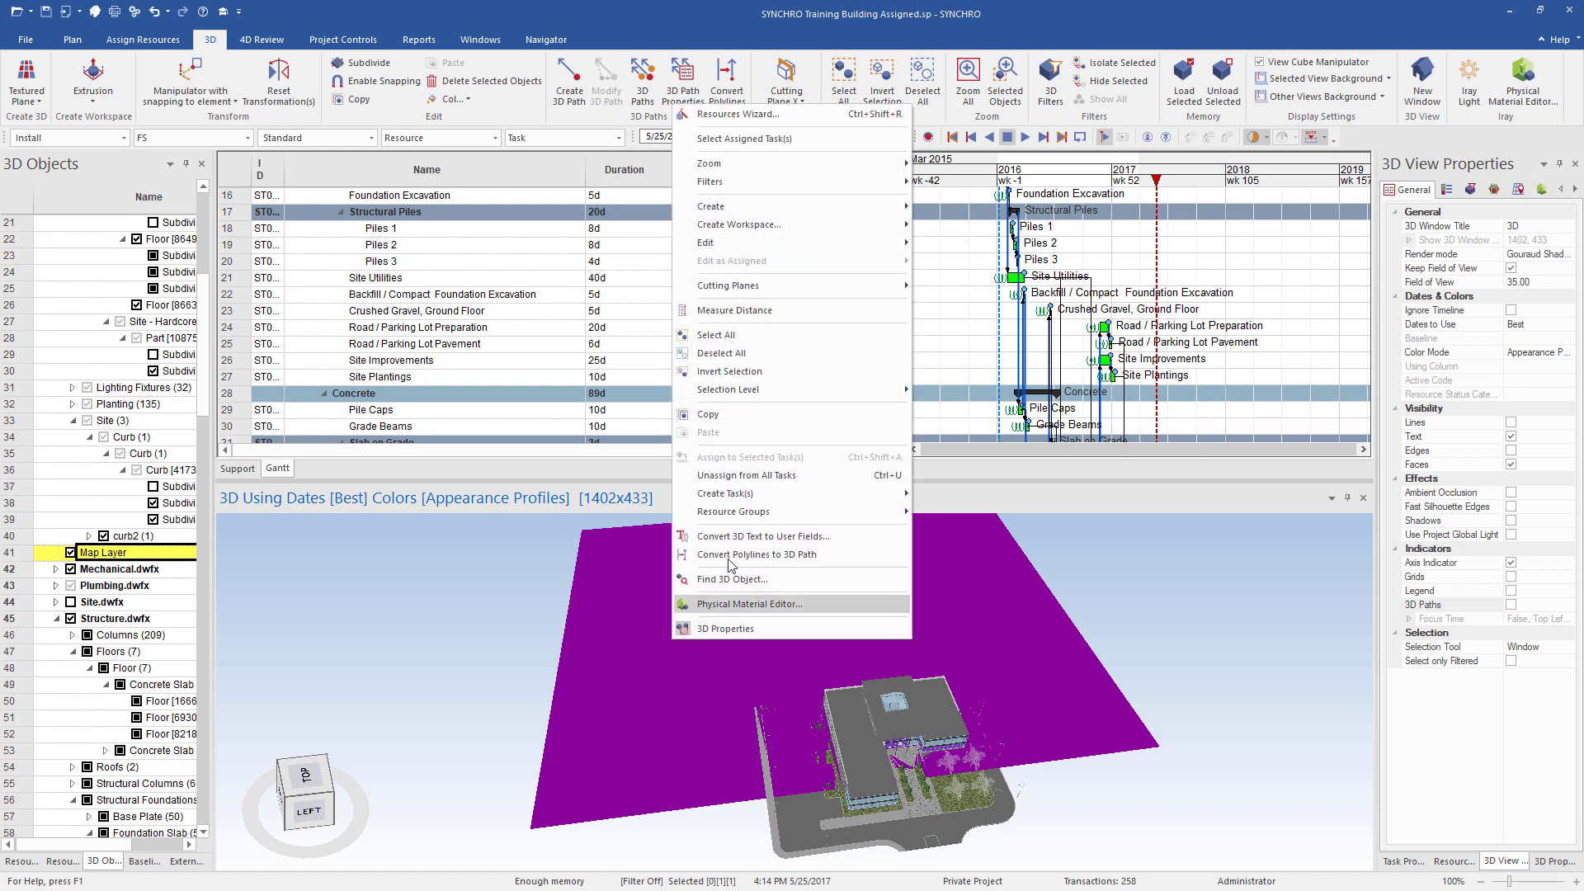
mouse_move(773, 256)
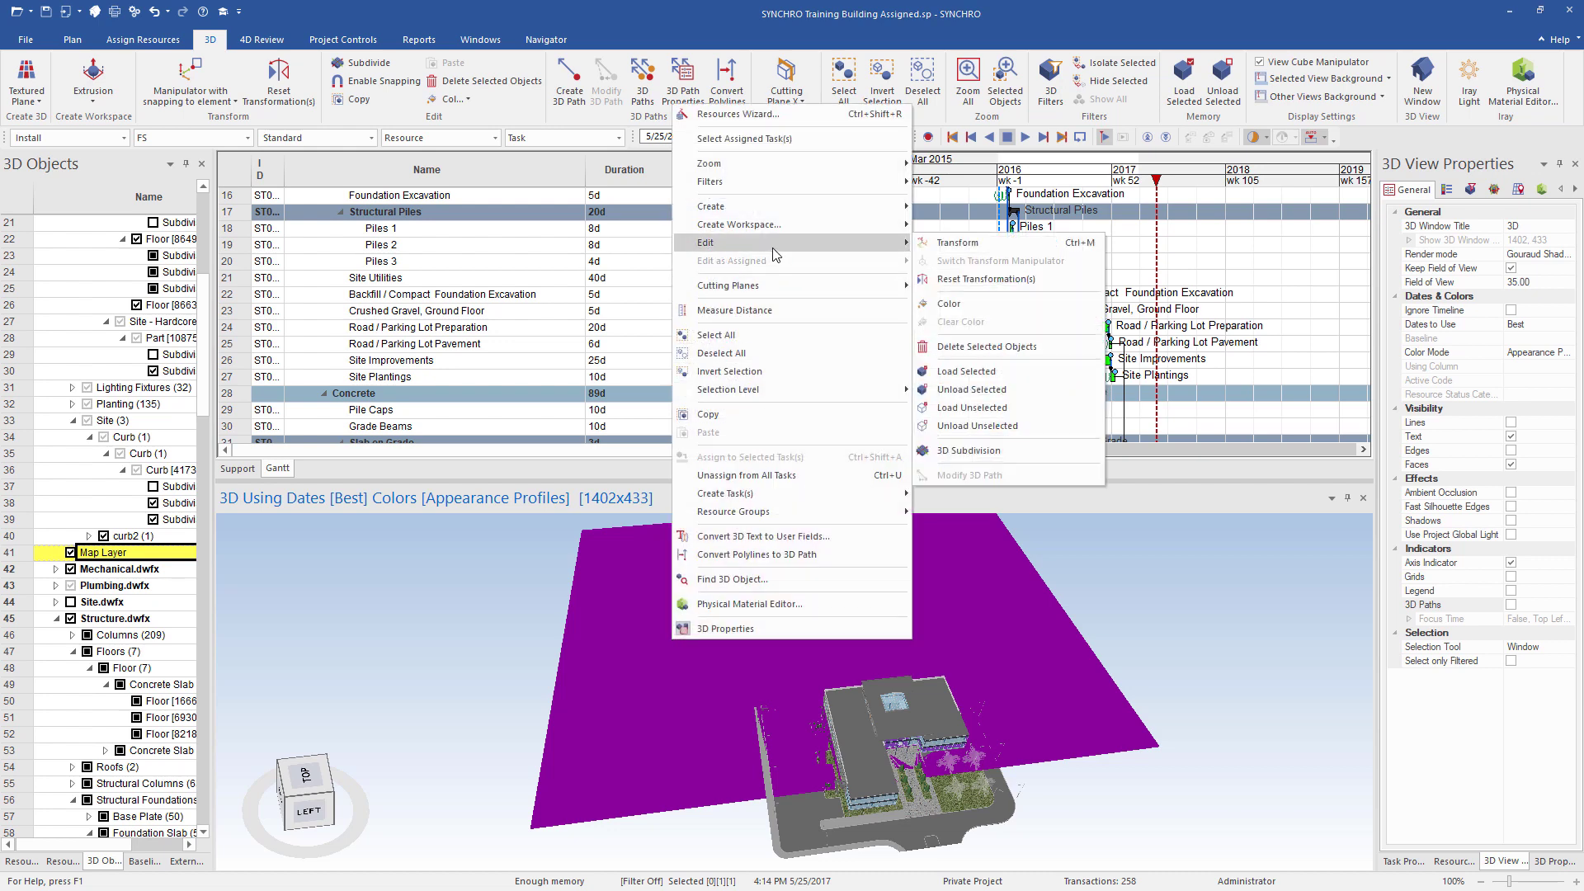
left_click(957, 245)
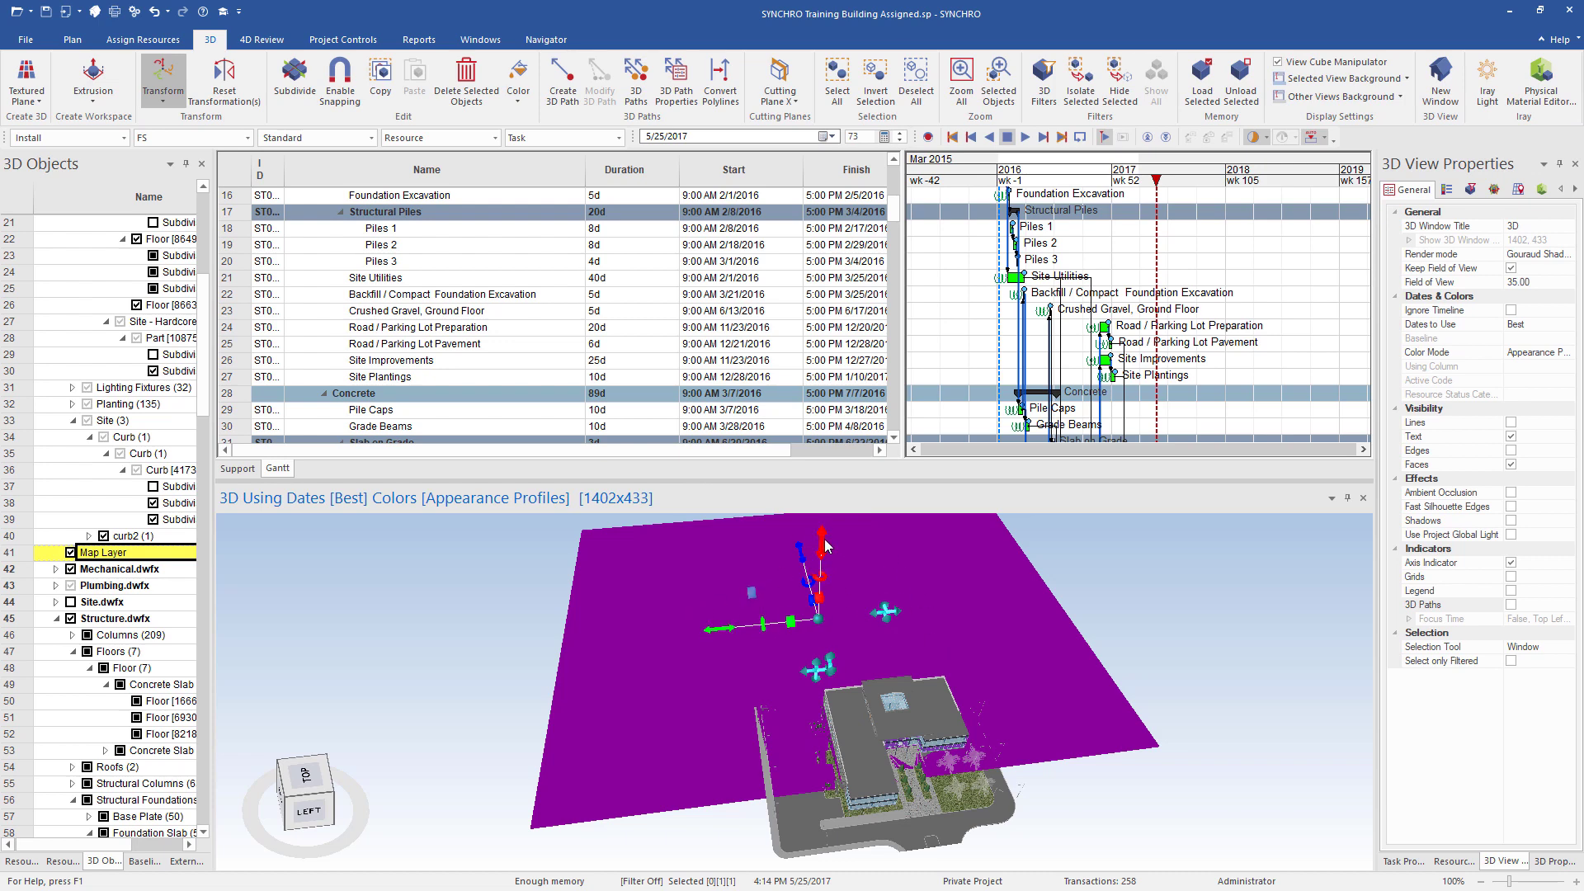
Lift the Map Layer plane along the vertical arrow up to the building's ground level
left_click_drag(823, 540, 728, 805)
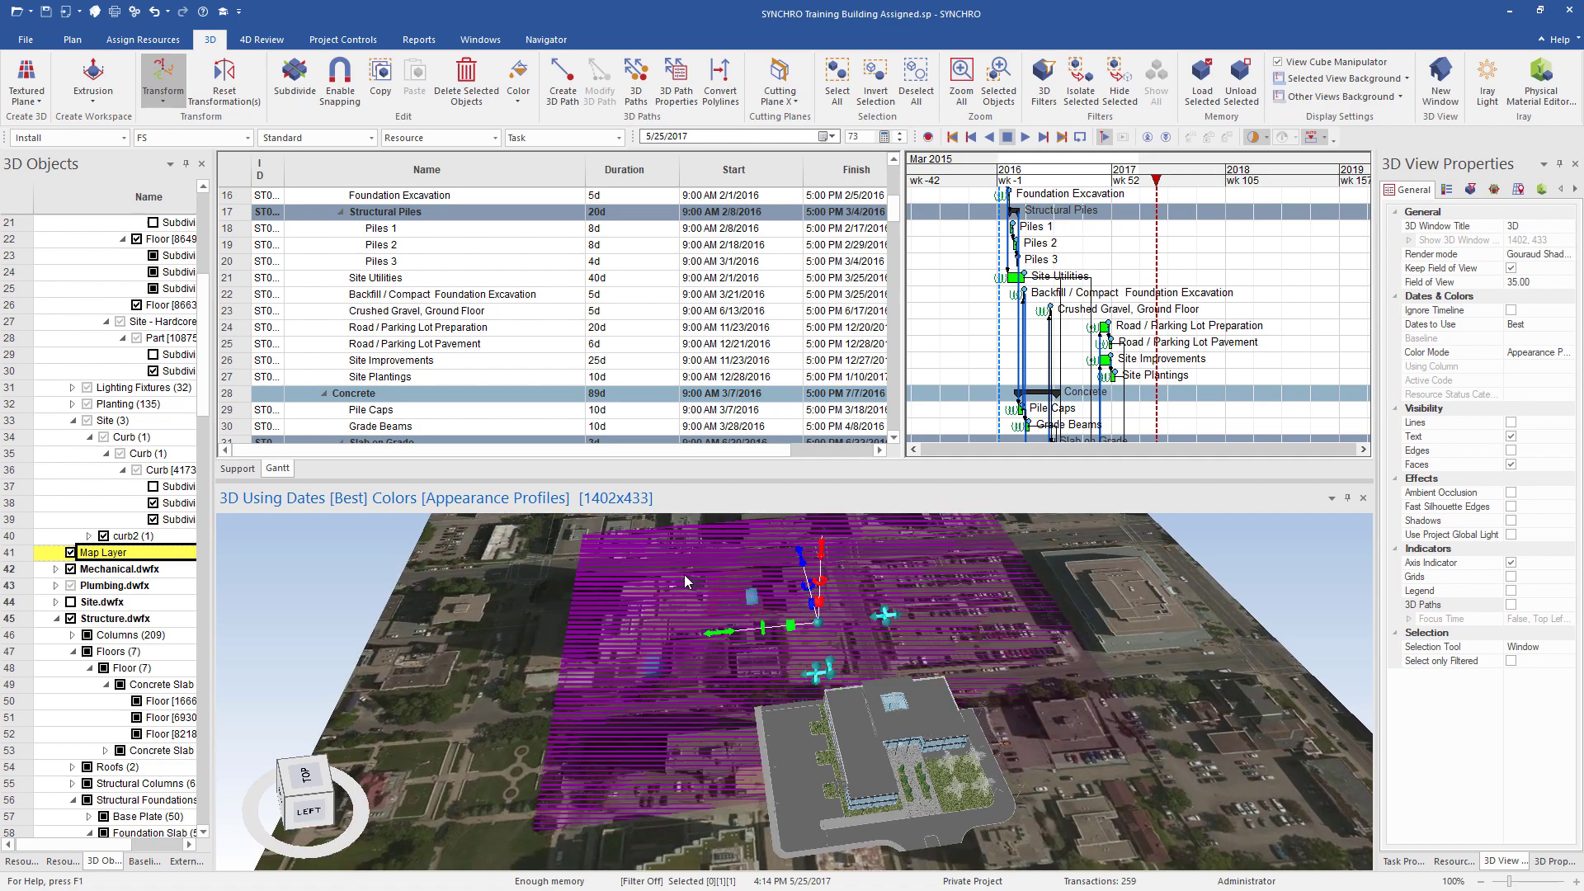
scroll(650, 561, "down", 5)
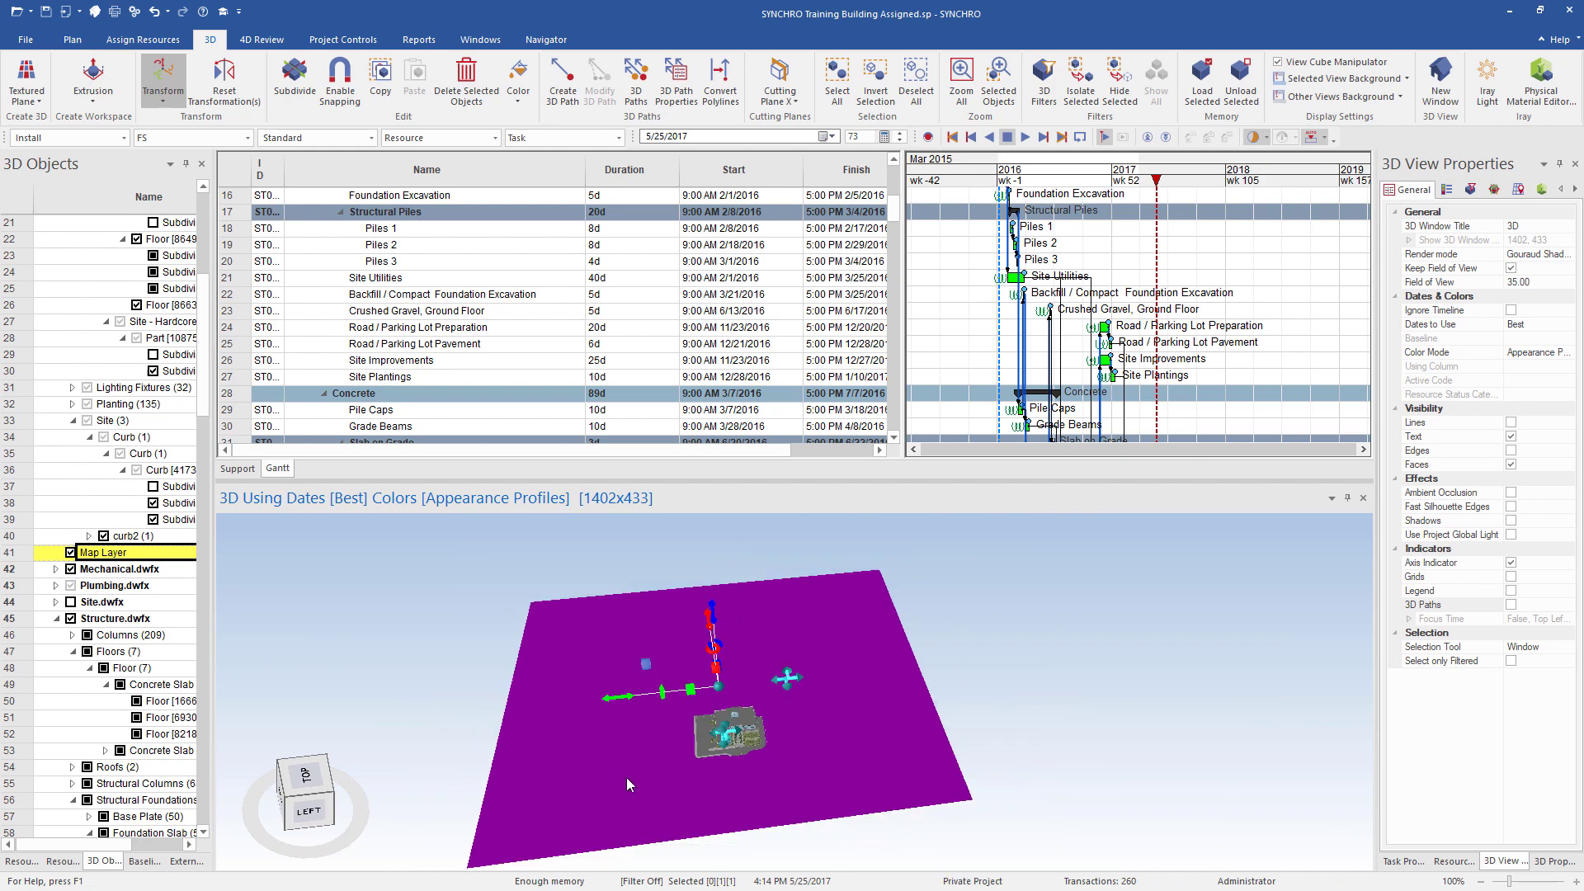
middle_click_drag(626, 777, 606, 656)
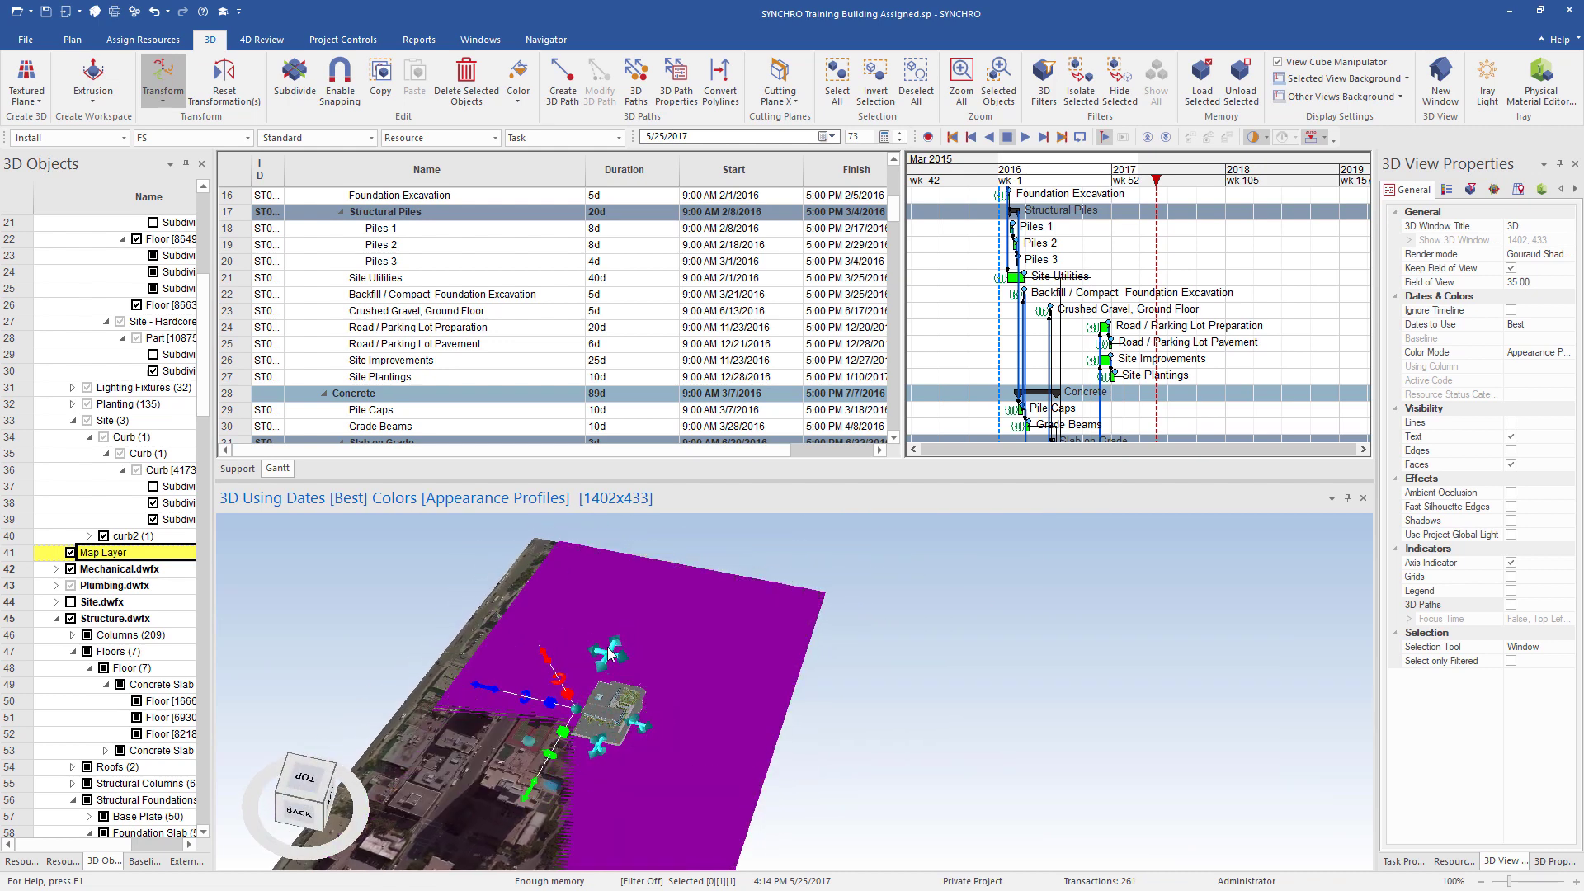
key("Escape")
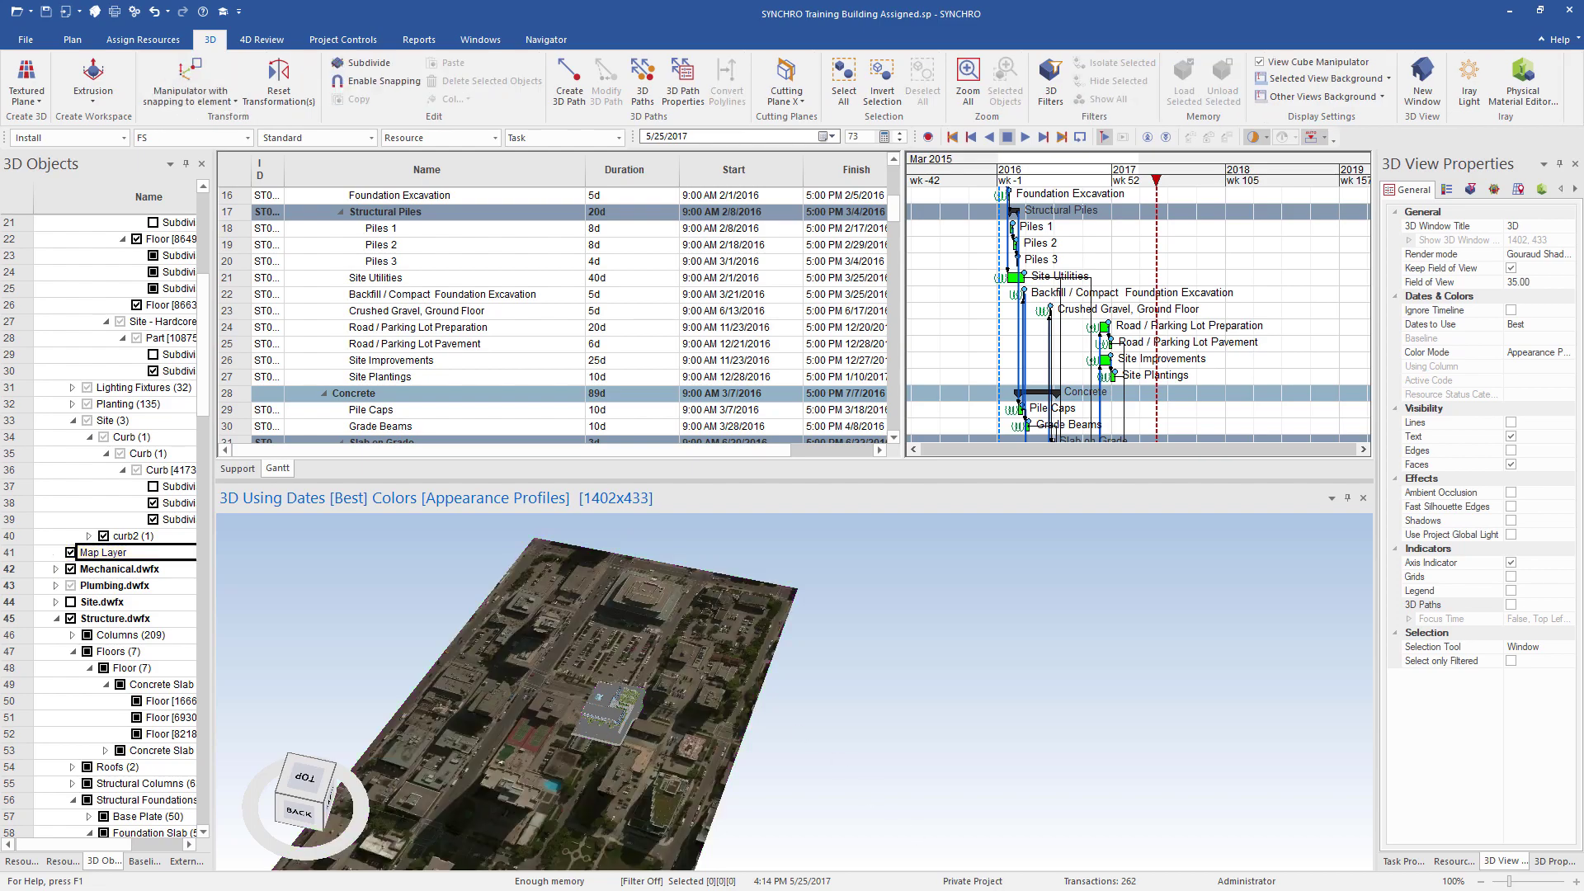
middle_click_drag(652, 754, 813, 735)
Move the Map Layer plane in Top view so the building sits on its aerial block
left_click(818, 734)
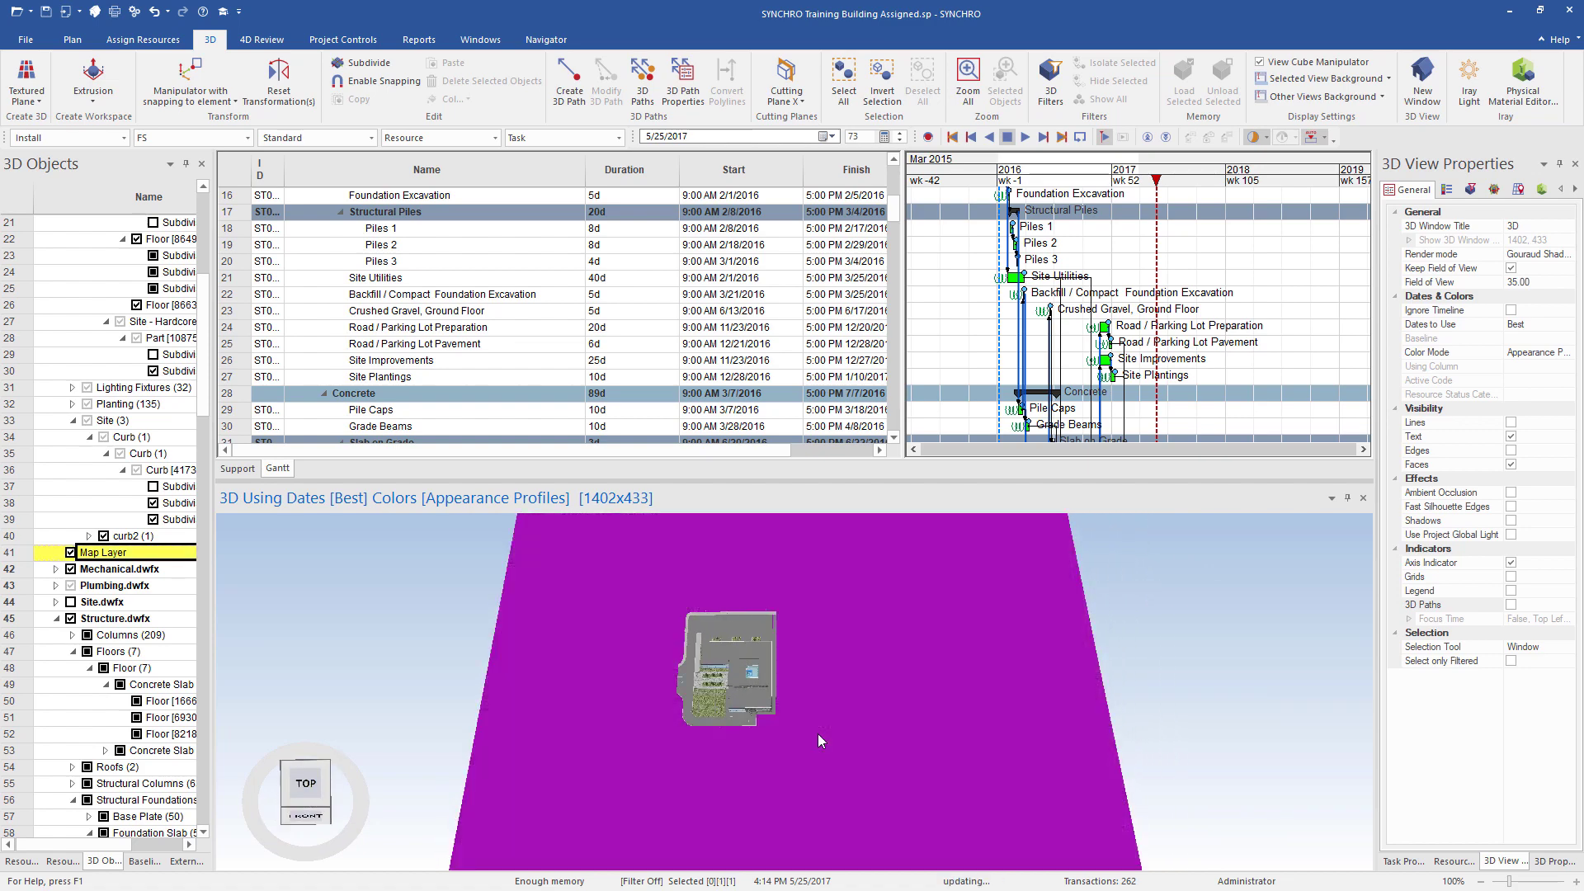
right_click(838, 709)
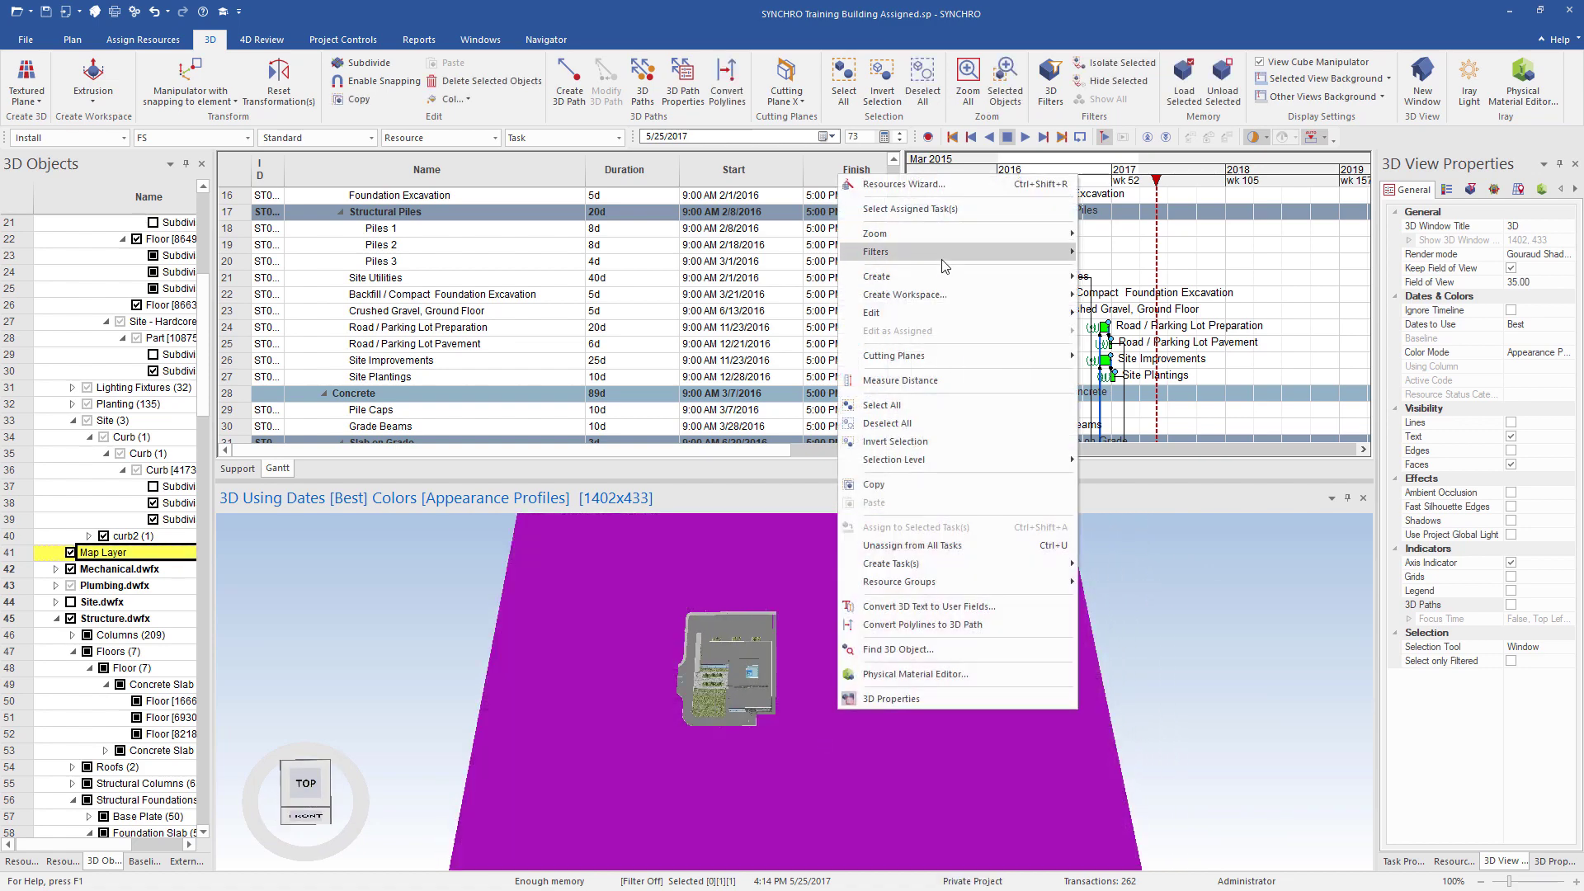
left_click(1138, 314)
middle_click_drag(772, 816, 689, 801)
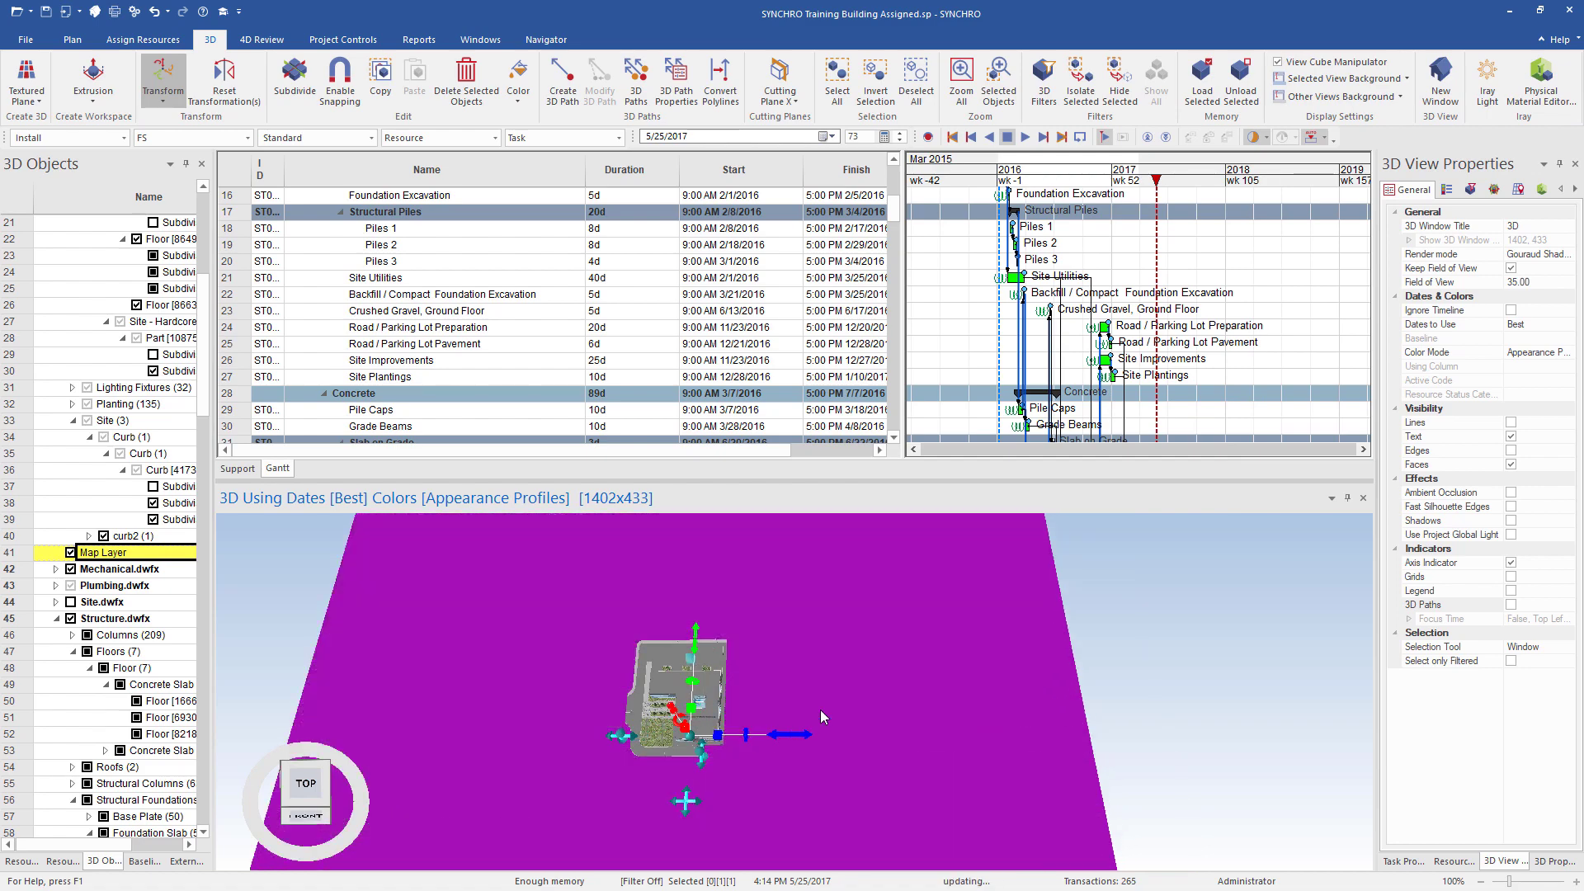
left_click(318, 793)
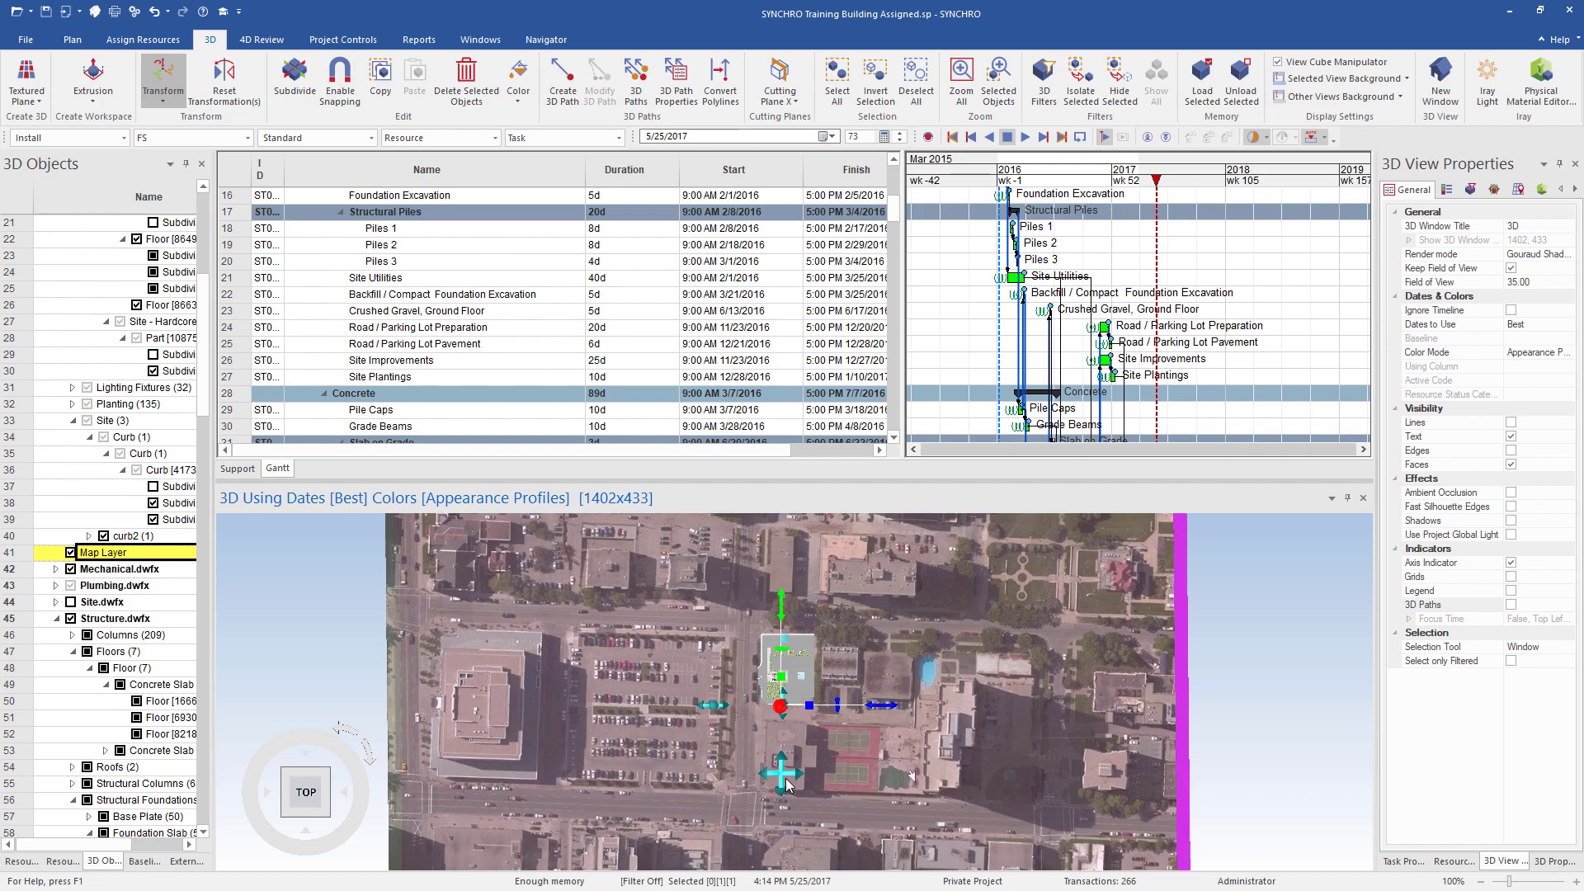
mouse_move(791, 784)
left_mouse_down()
mouse_move(896, 741)
mouse_move(947, 665)
mouse_move(723, 720)
mouse_move(661, 717)
mouse_move(657, 752)
mouse_move(671, 727)
mouse_move(825, 769)
mouse_move(822, 782)
mouse_move(799, 741)
mouse_move(814, 780)
mouse_move(829, 776)
mouse_move(805, 711)
mouse_move(831, 686)
mouse_move(808, 763)
left_mouse_up()
scroll(775, 697, "down", 5)
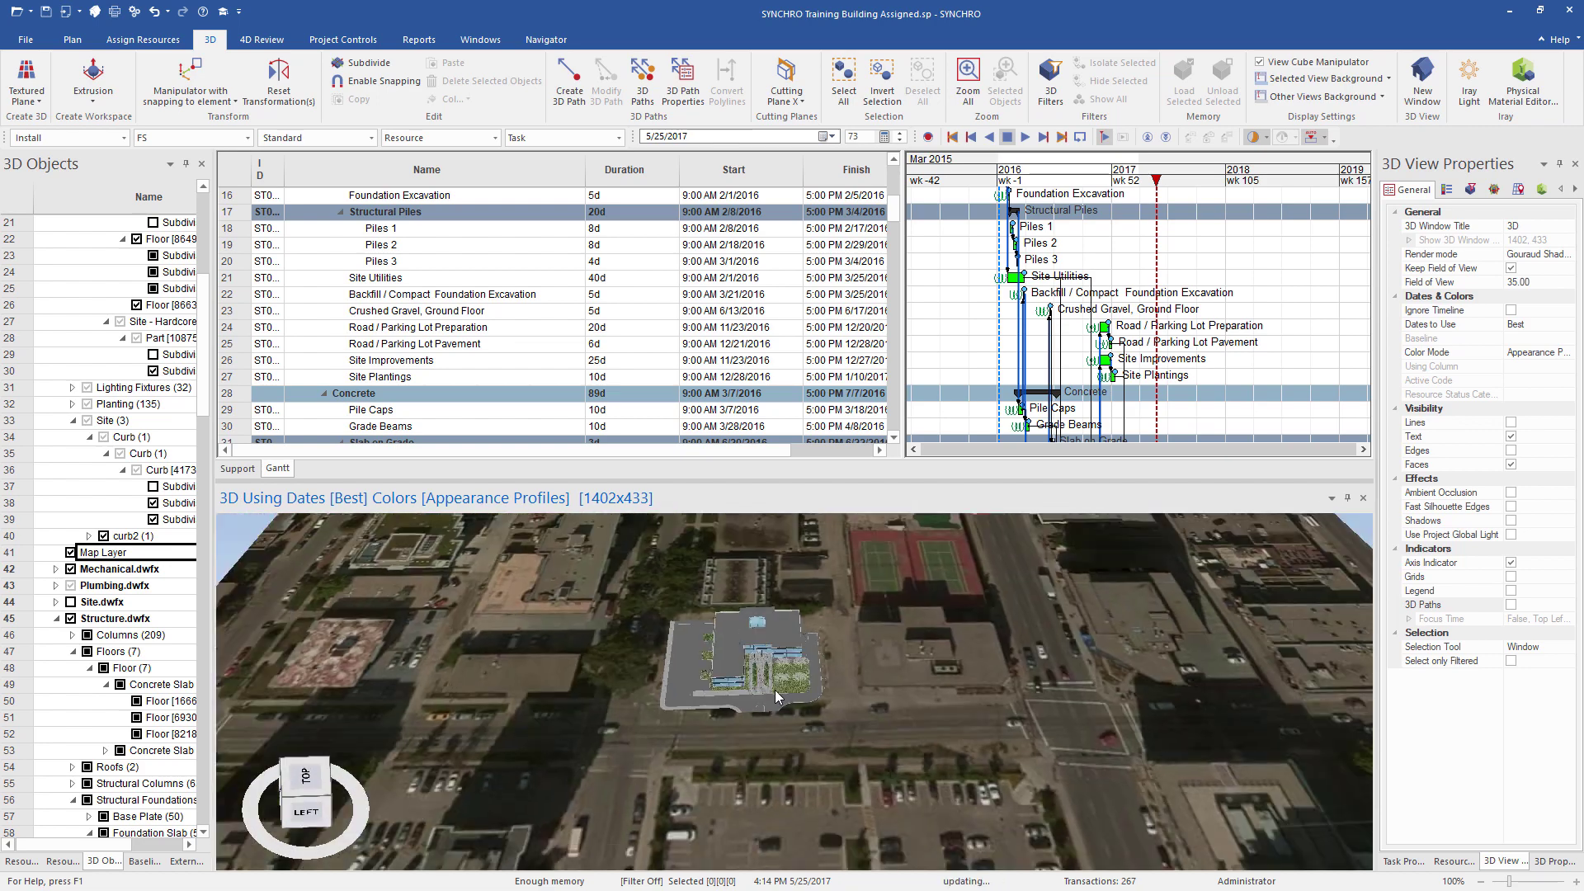
left_click_drag(772, 700, 773, 755)
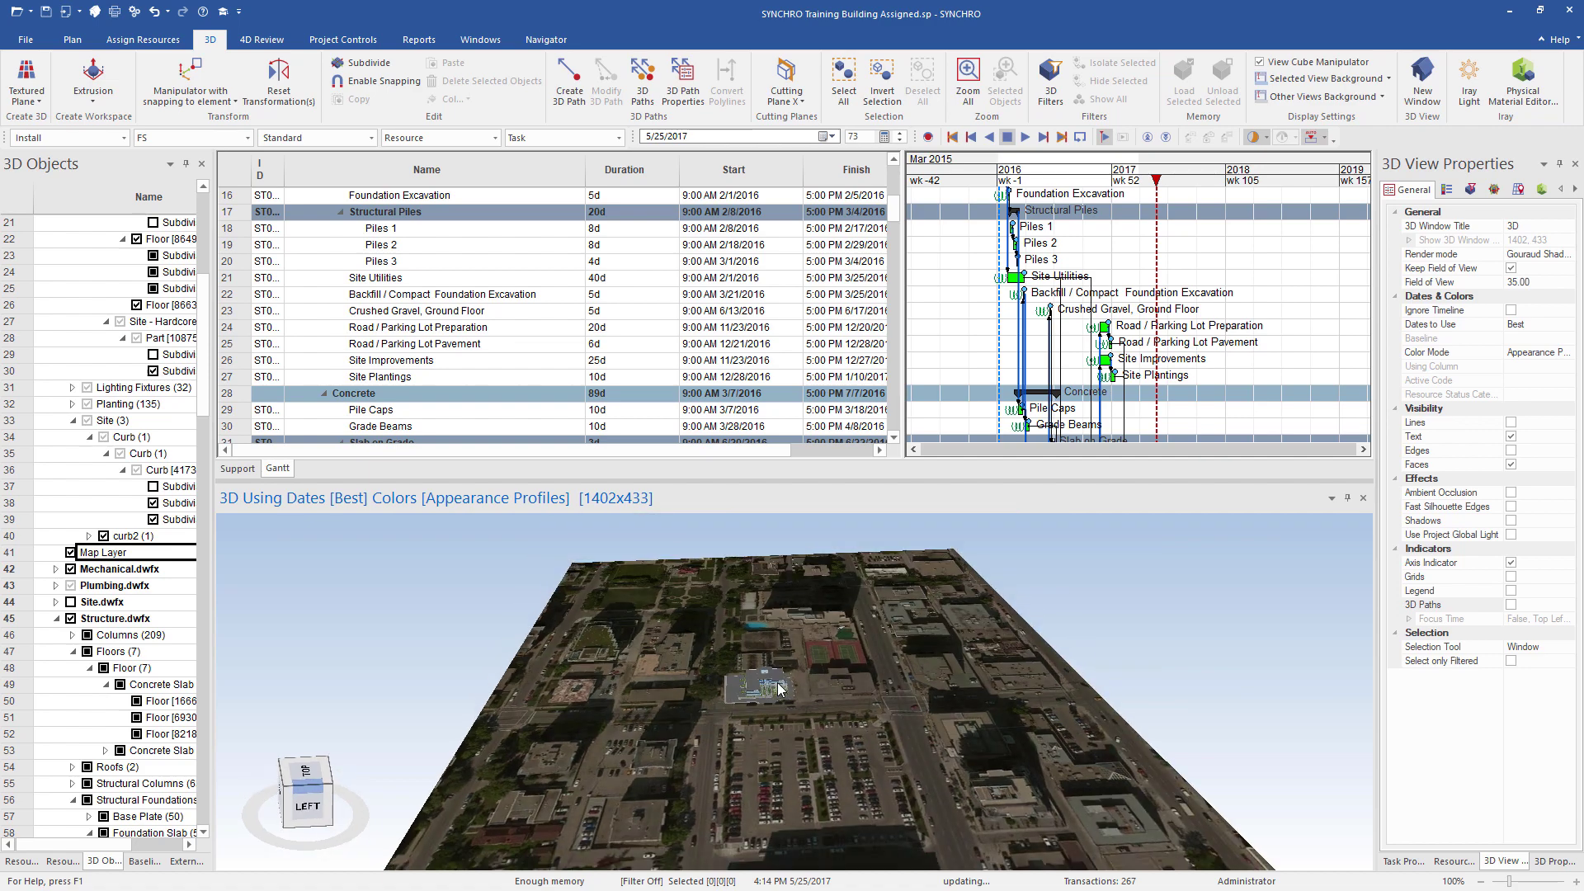
scroll(774, 755, "up", 5)
left_click_drag(764, 693, 721, 767)
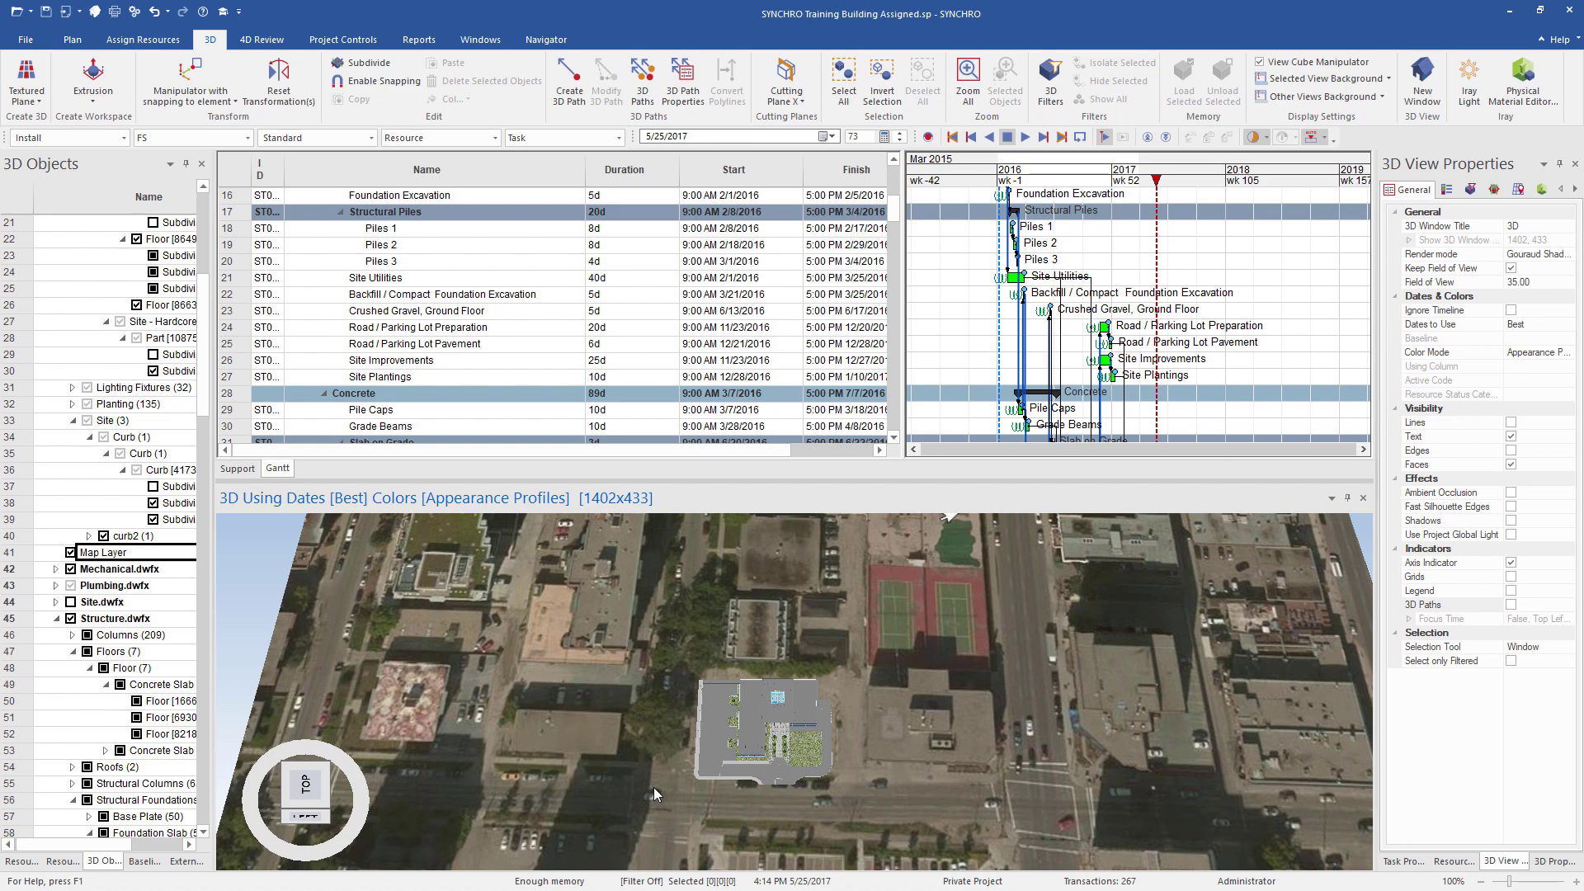
left_click_drag(654, 787, 740, 636)
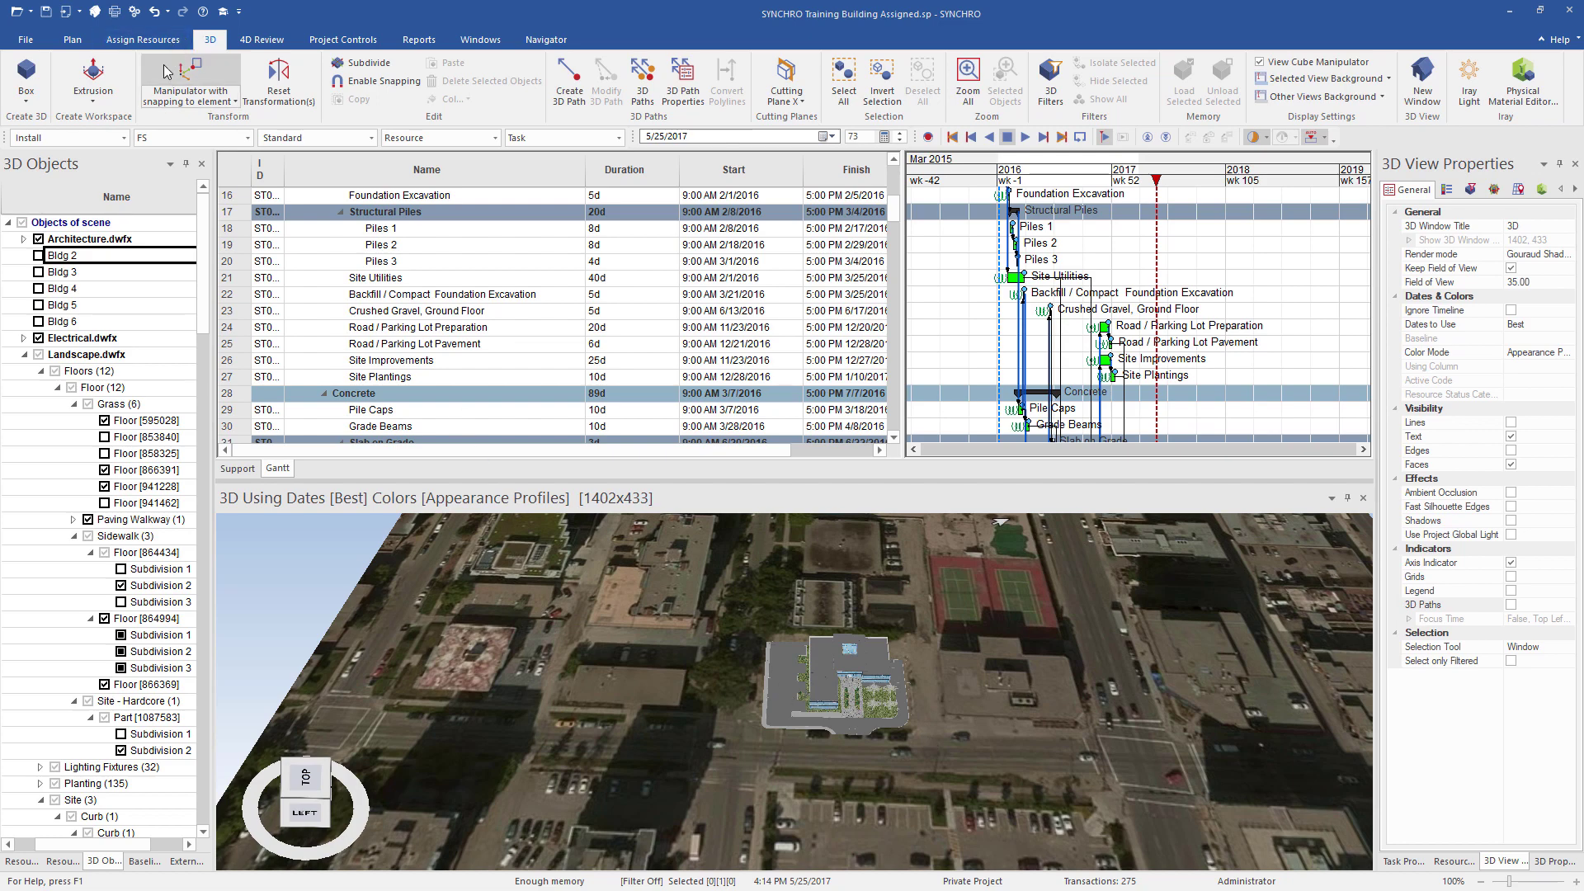
Draw a box over the block right of the building, setting its footprint and height
left_click(27, 101)
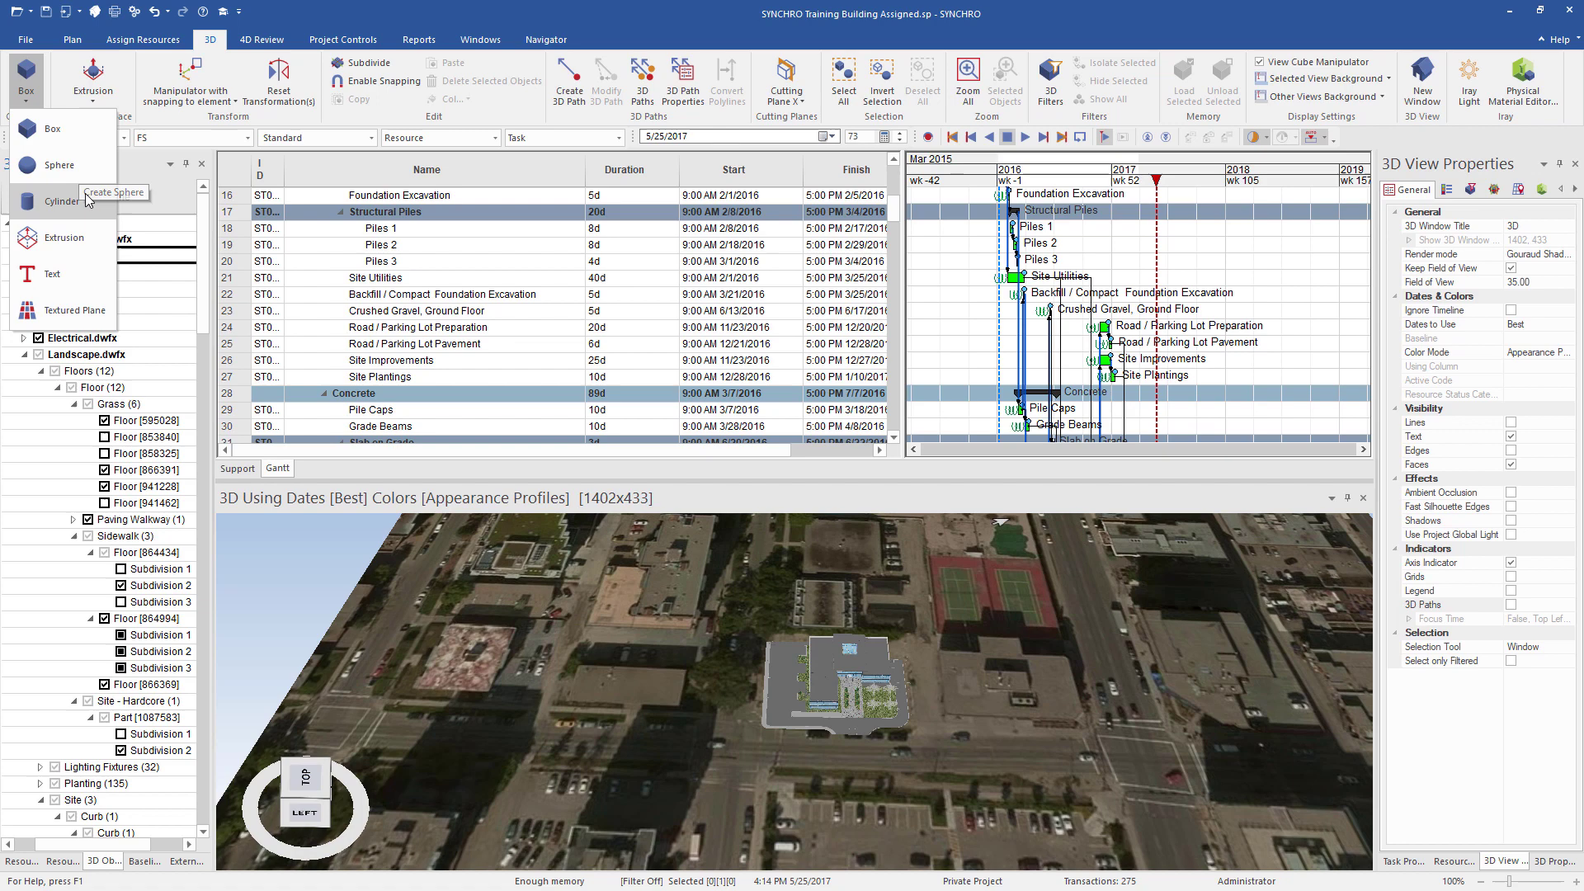
left_click(52, 129)
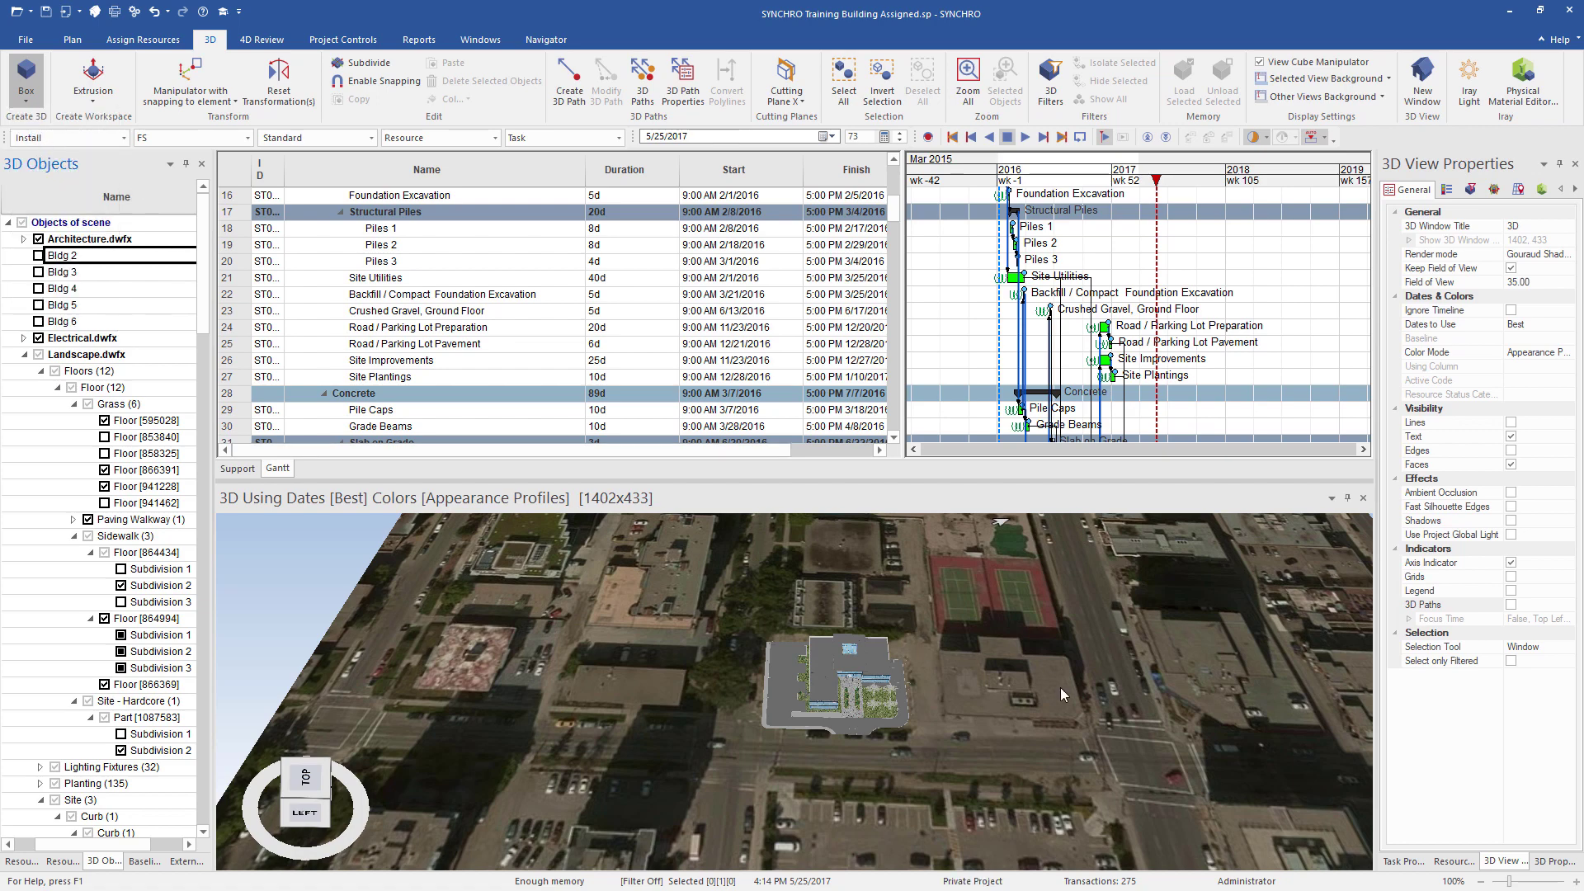
left_click(939, 650)
left_click(1089, 726)
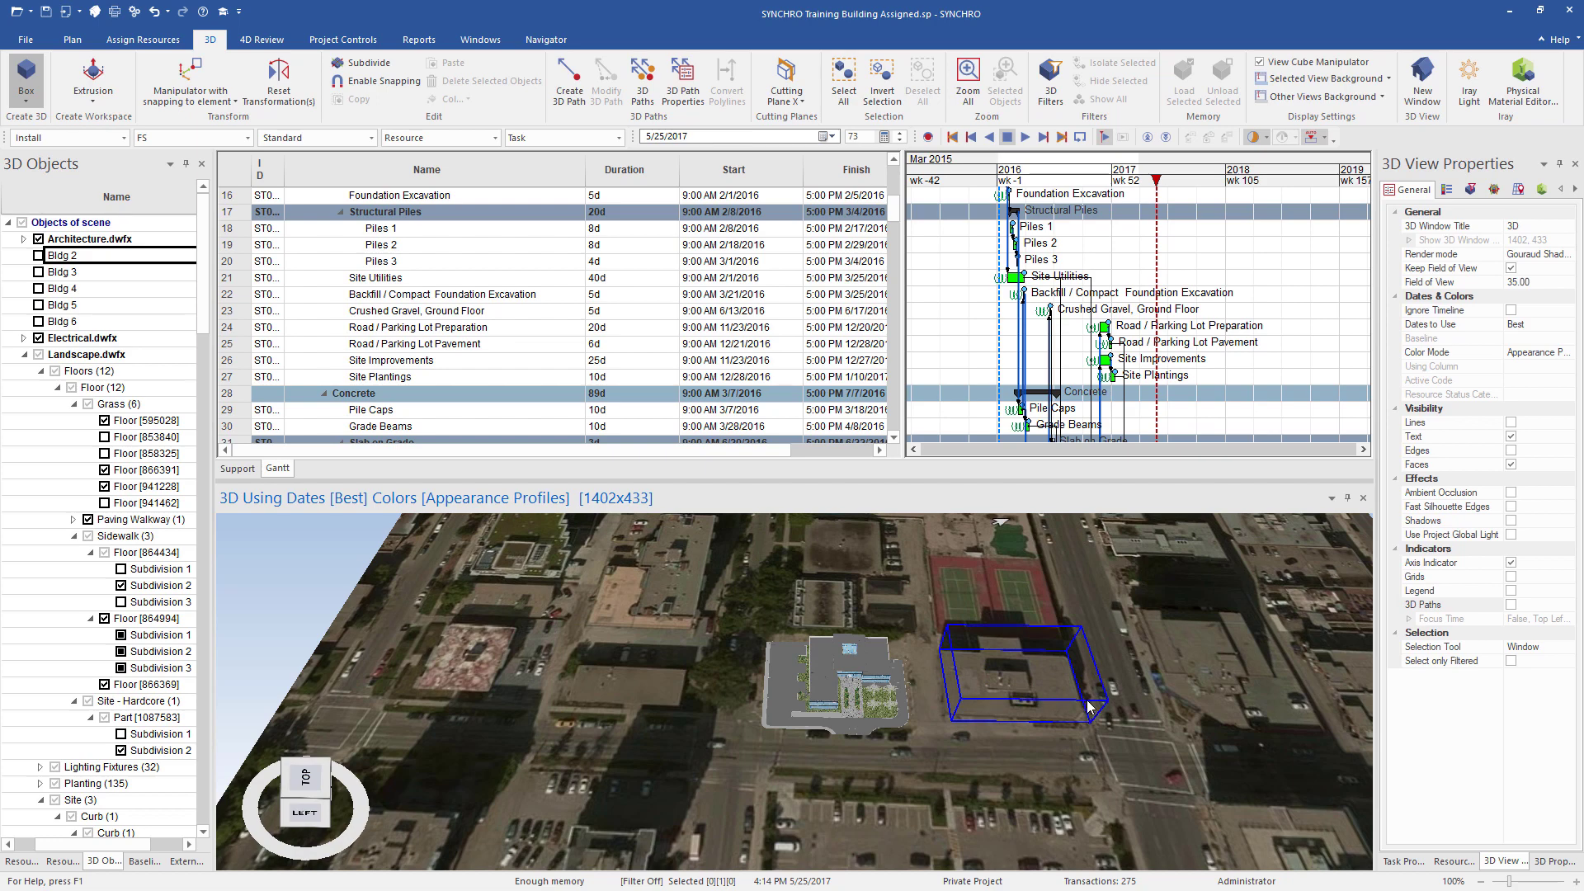
left_click(1089, 705)
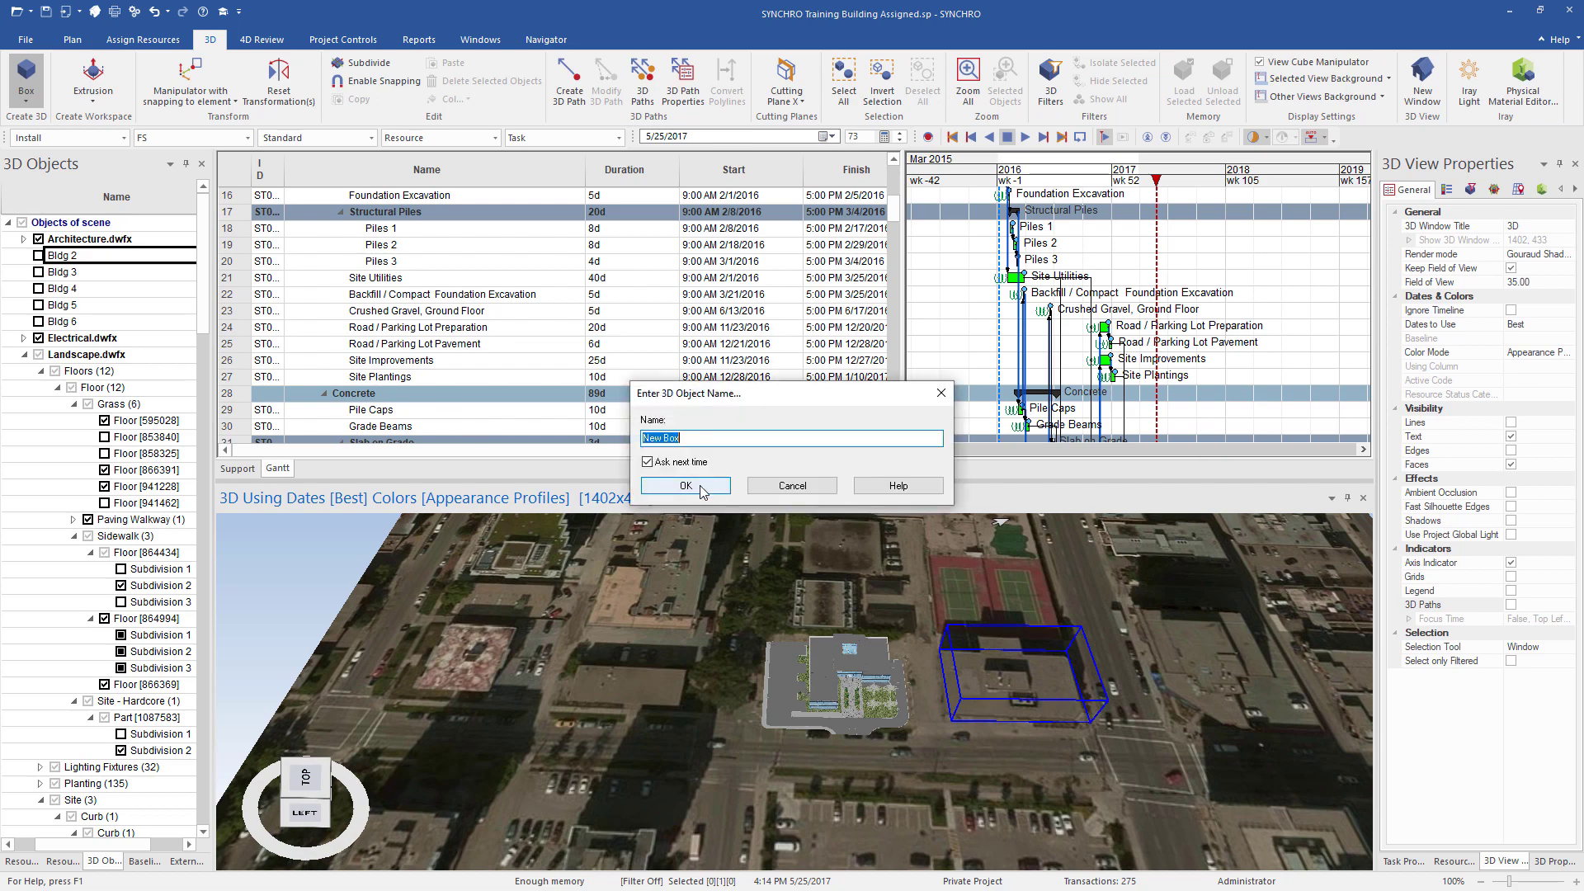
Name the box 'Bldg 1' and link it to its own new resource
type("Bldg")
left_click(685, 485)
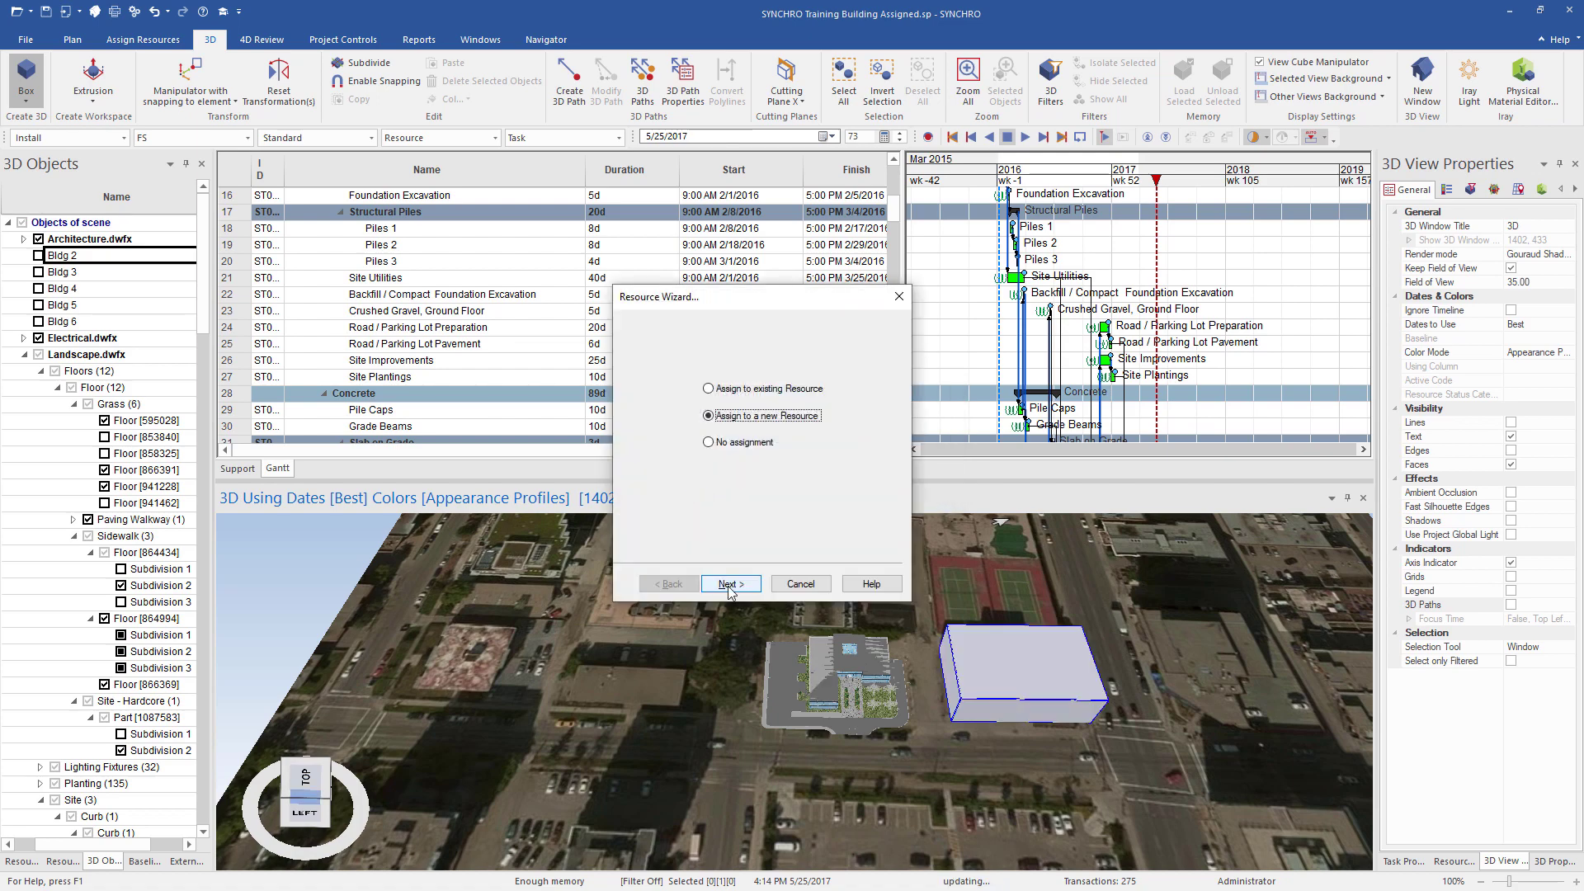
left_click(730, 584)
left_click(730, 584)
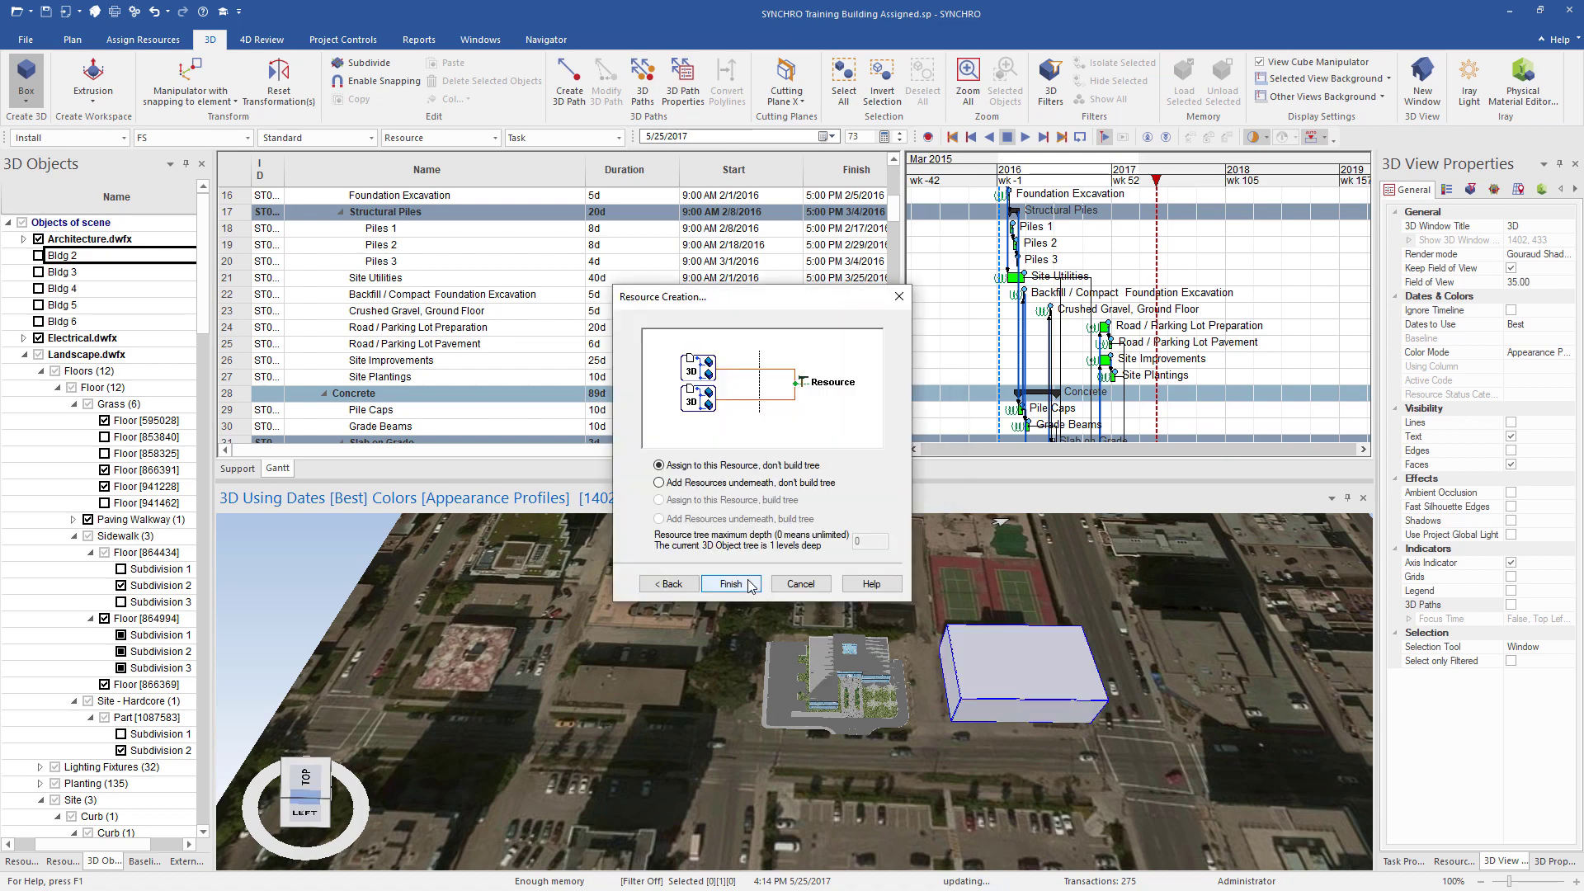
left_click(730, 584)
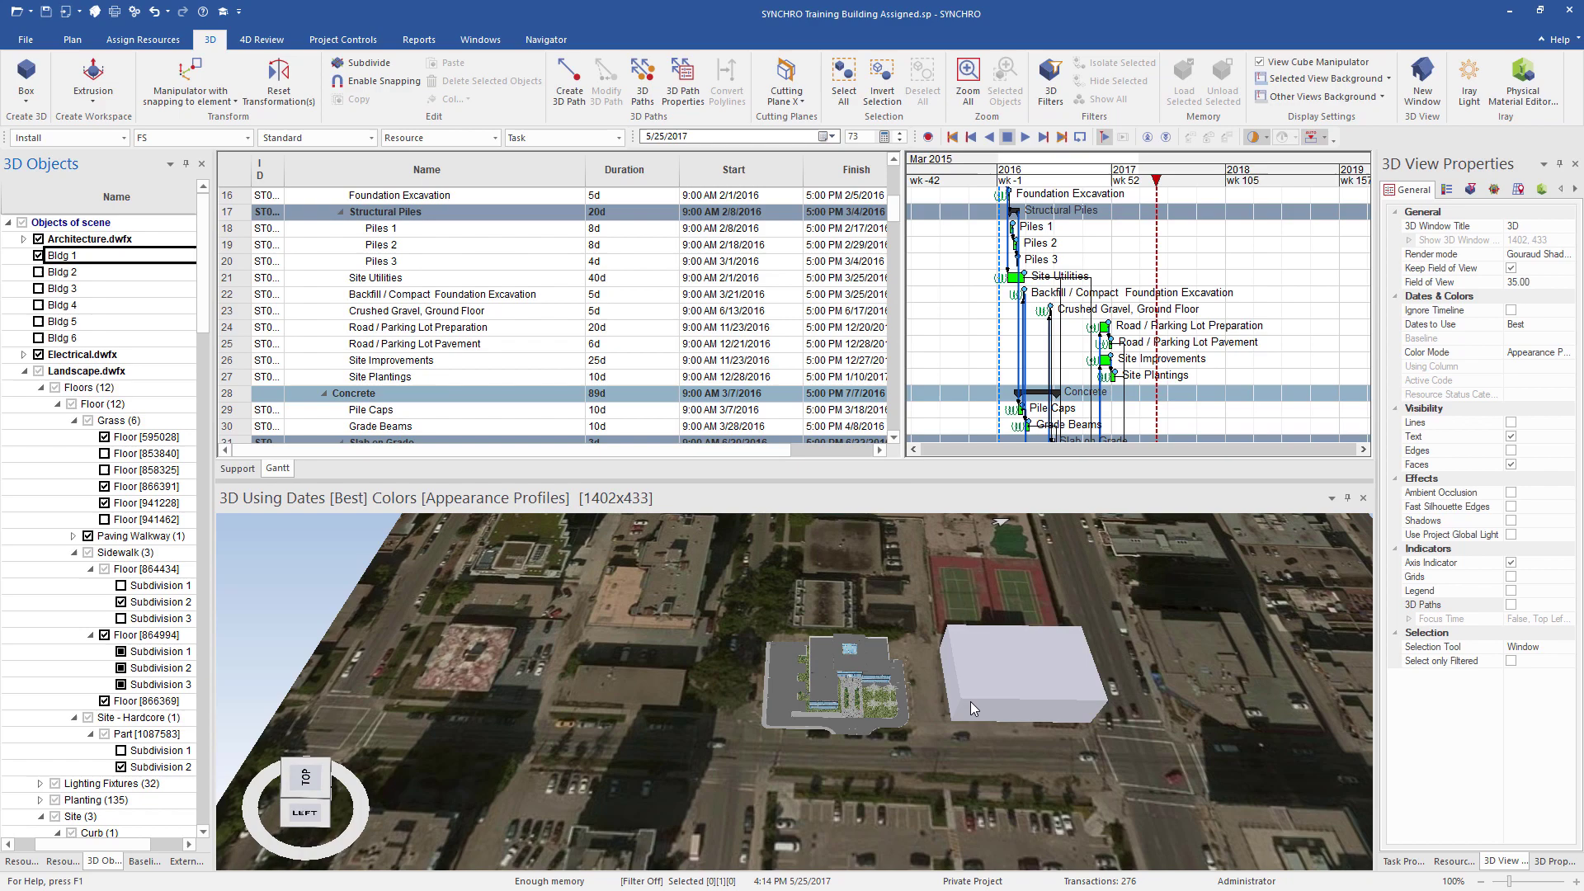
Make boxes Bldg 2 through Bldg 6 visible and orbit to review them around the building
scroll(977, 700, "up", 2)
mouse_move(977, 700)
right_mouse_down()
mouse_move(942, 630)
mouse_move(935, 646)
mouse_move(982, 695)
right_mouse_up()
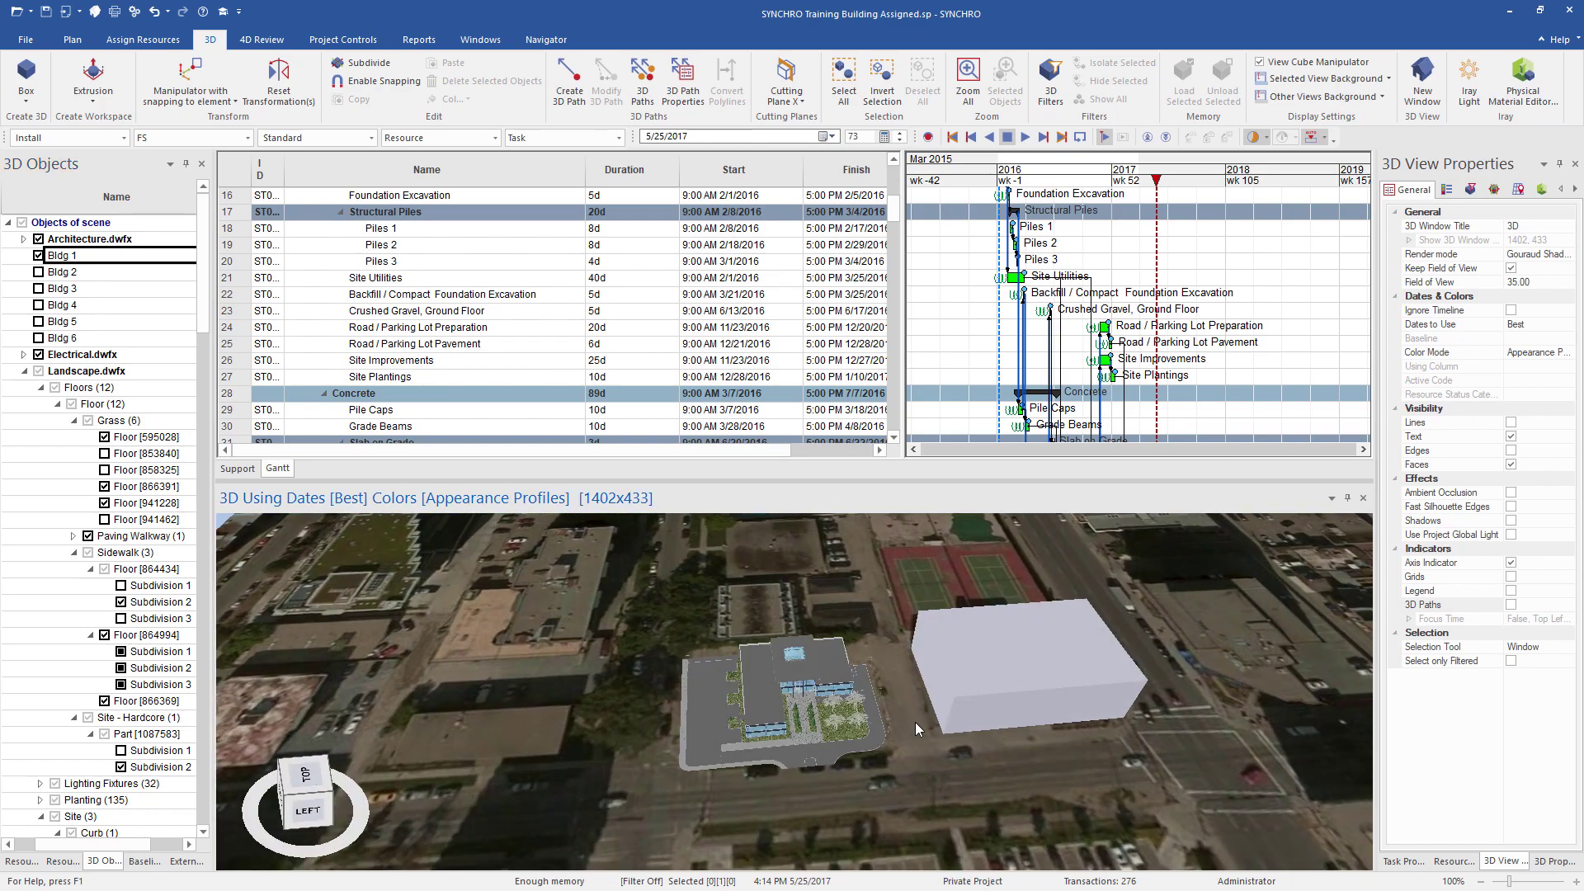
scroll(907, 710, "up", 5)
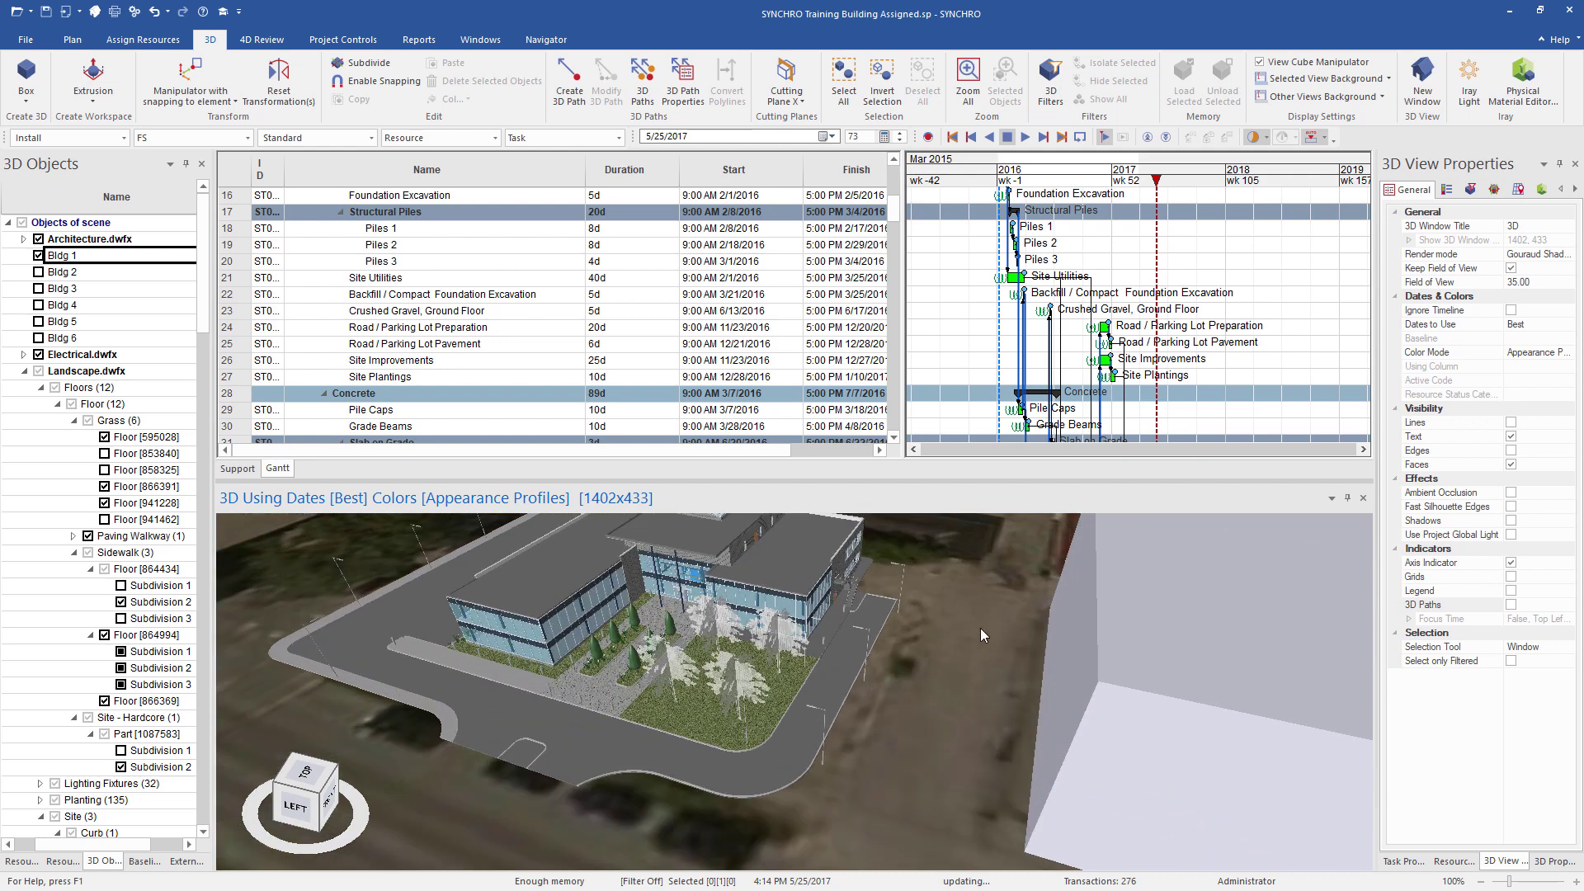
scroll(883, 733, "down", 2)
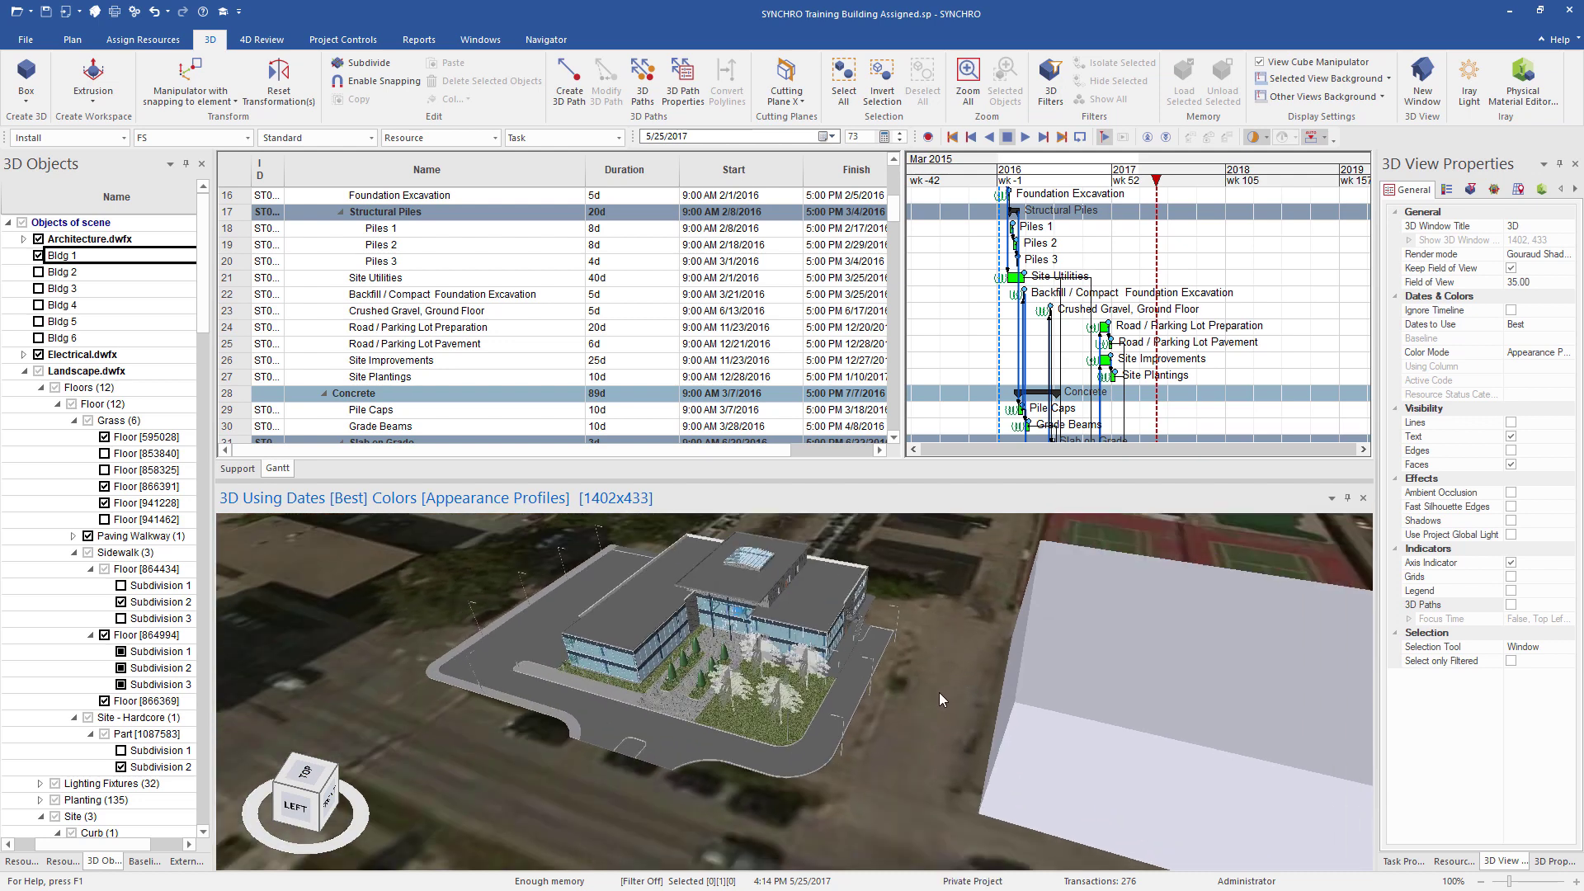
mouse_move(933, 701)
left_mouse_down()
mouse_move(963, 718)
mouse_move(934, 698)
left_mouse_up()
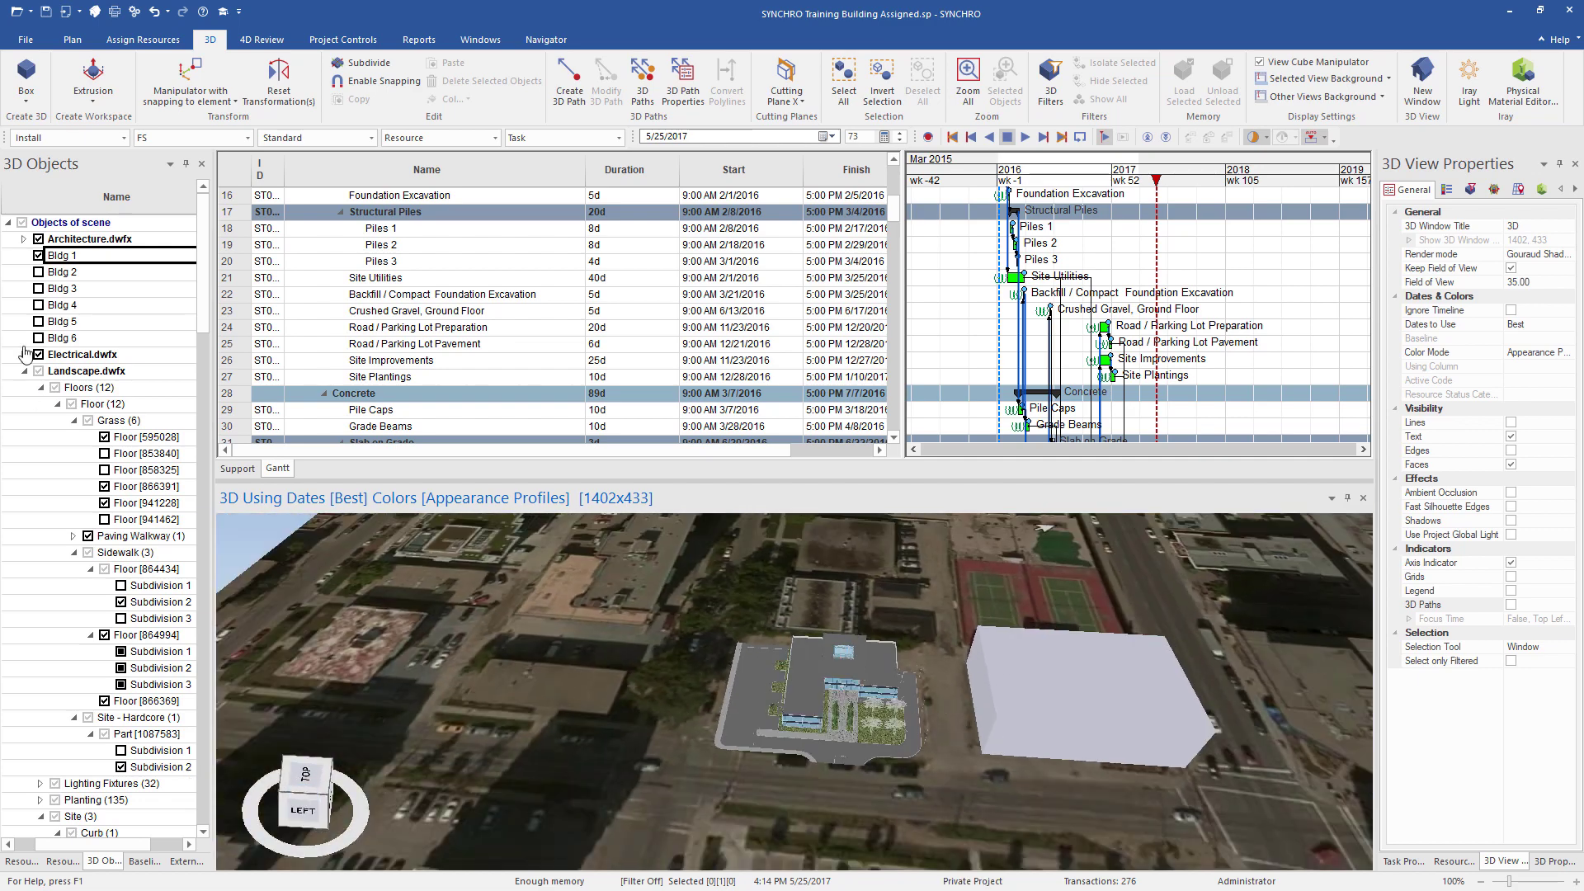
left_click(38, 272)
left_click(38, 288)
left_click(38, 305)
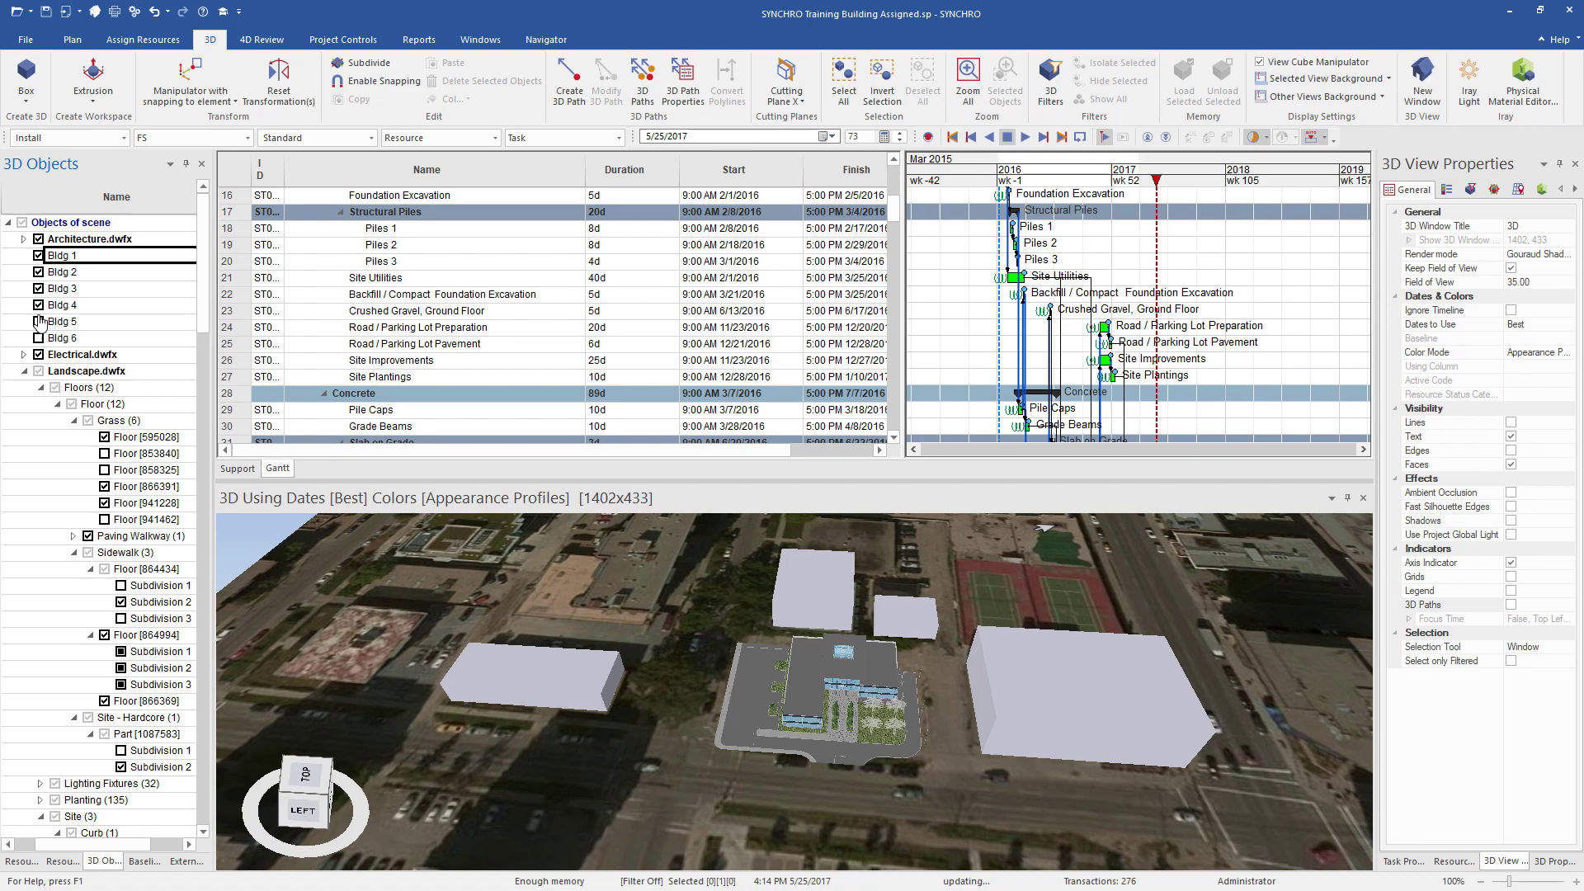
left_click(38, 321)
left_click(38, 338)
left_click_drag(547, 622, 795, 770)
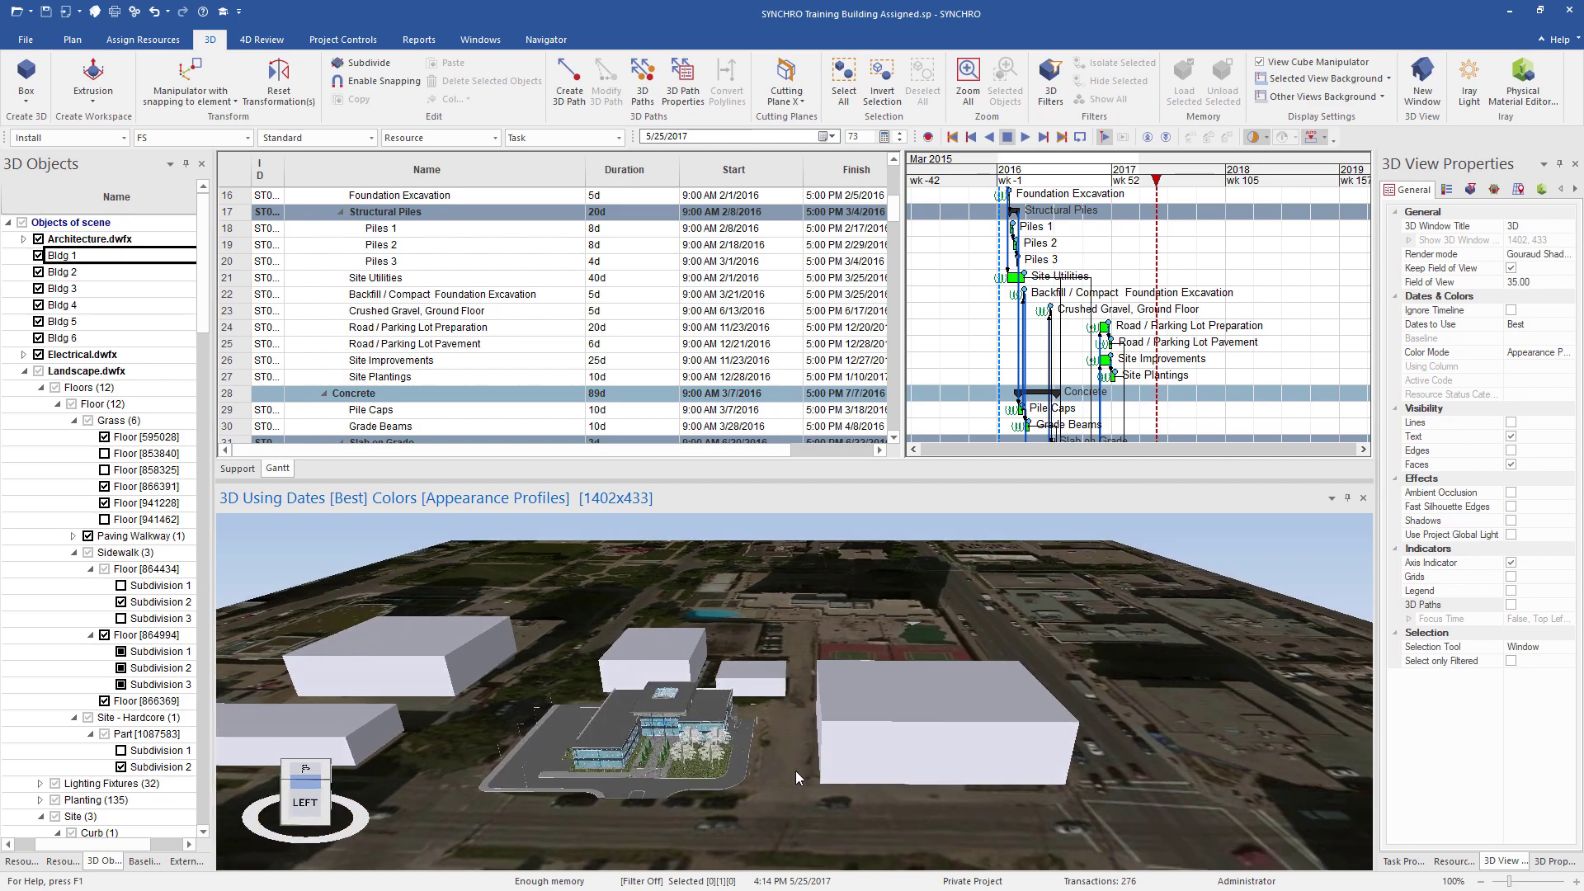
left_click_drag(665, 710, 812, 671)
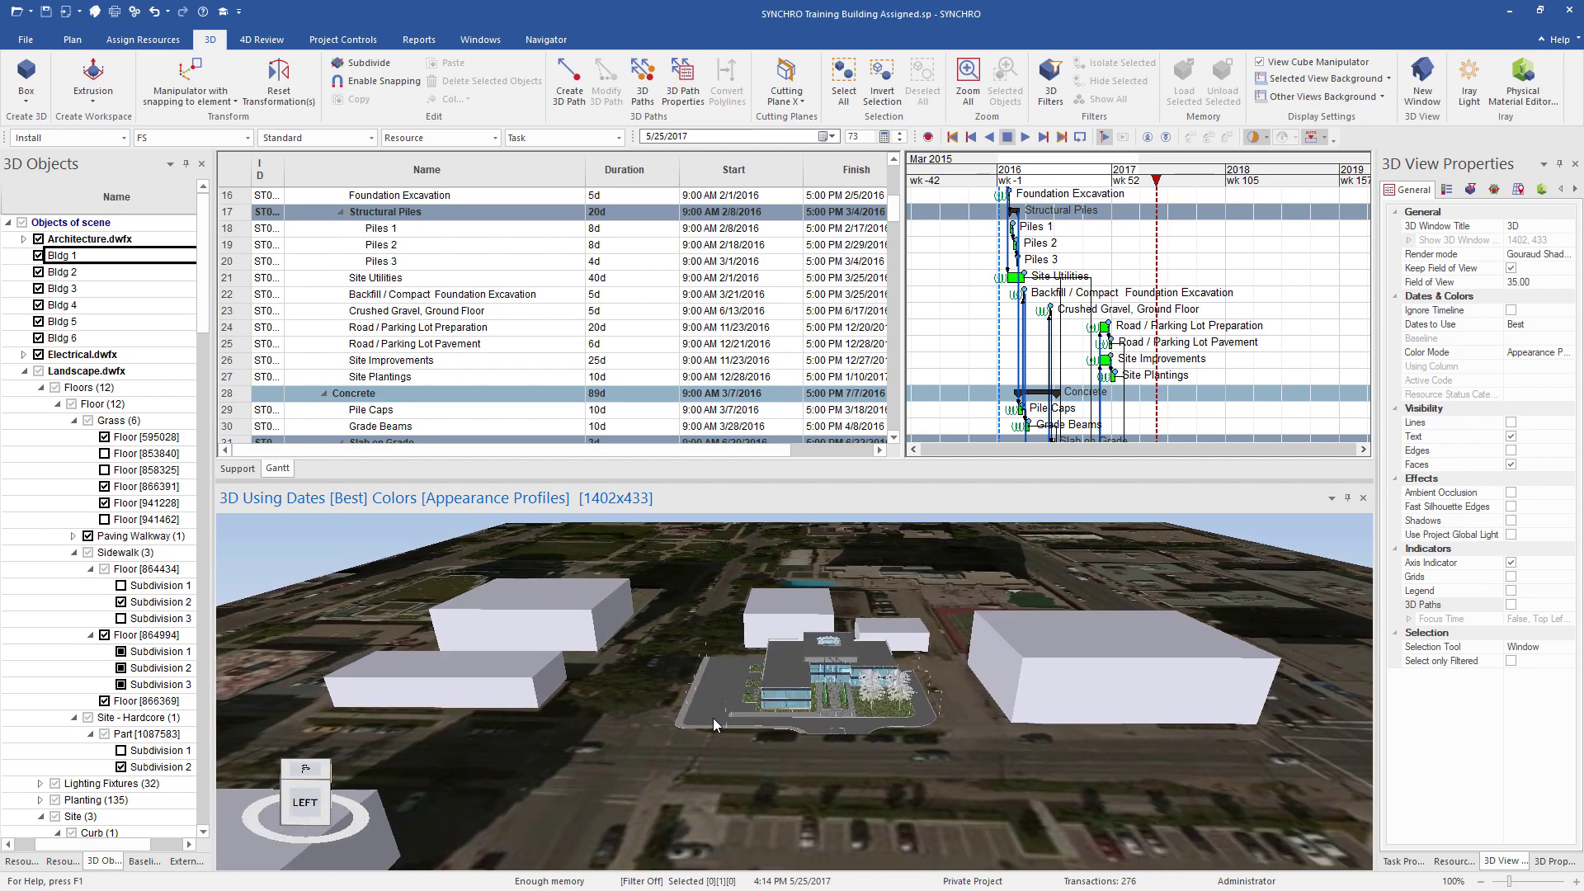